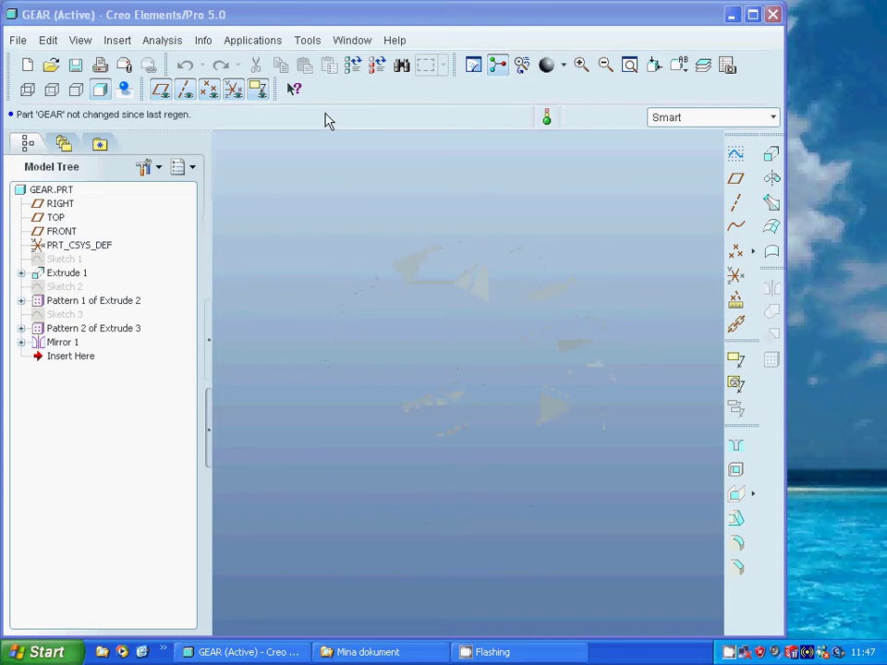
Switch the GEAR part into Mechanica structure mode from the Applications menu.
left_click(257, 45)
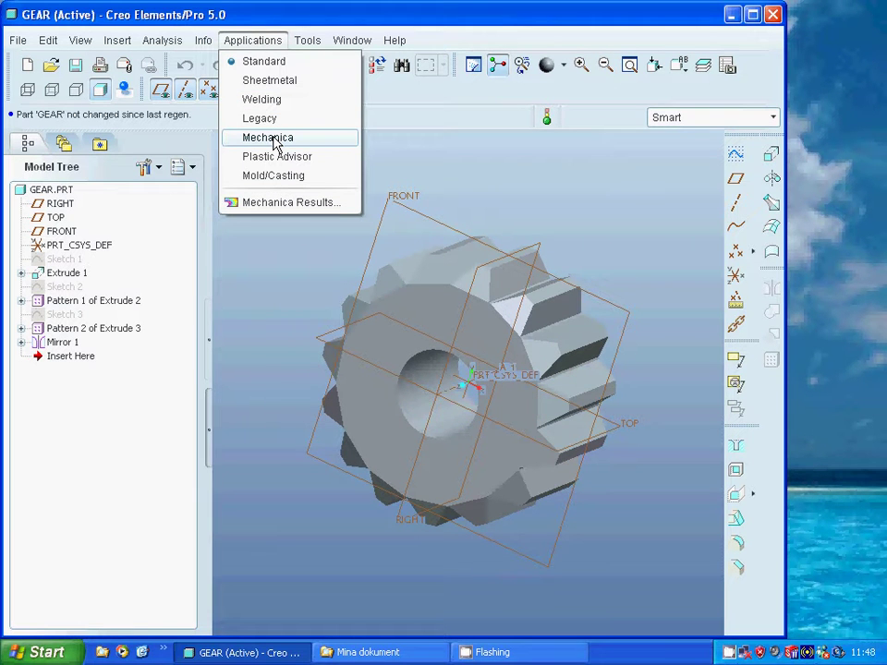
left_click(268, 137)
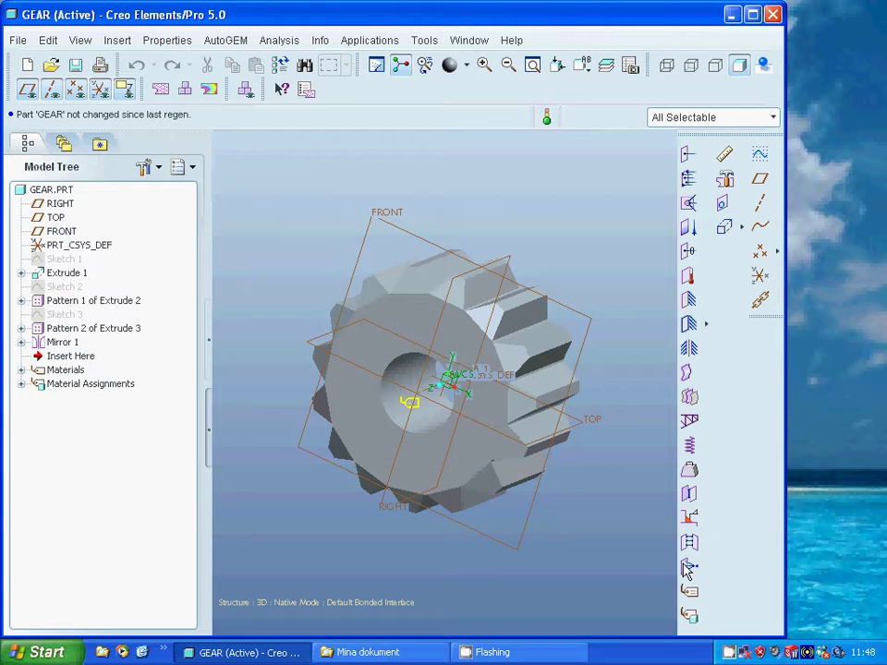
left_click(688, 617)
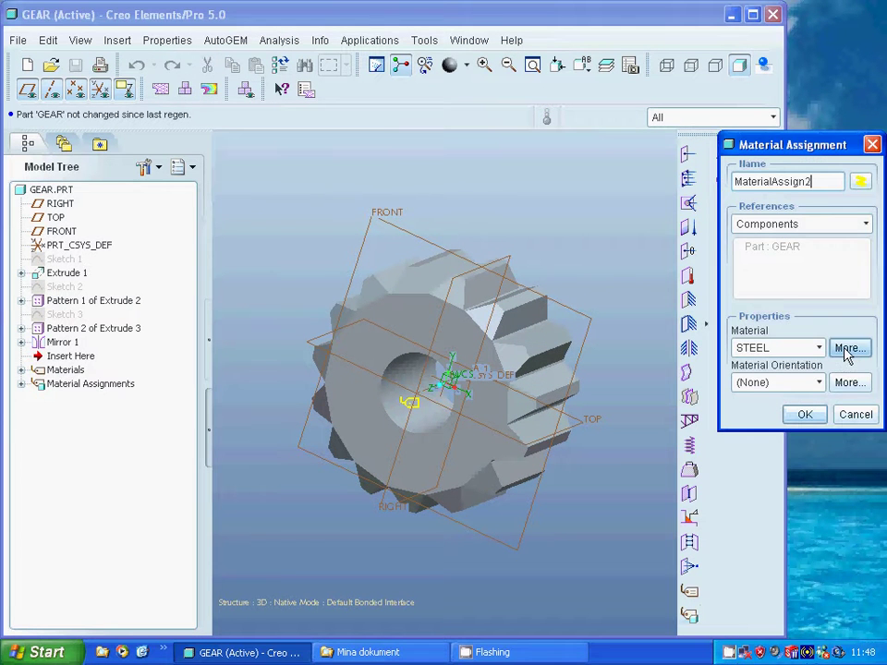
left_click(847, 349)
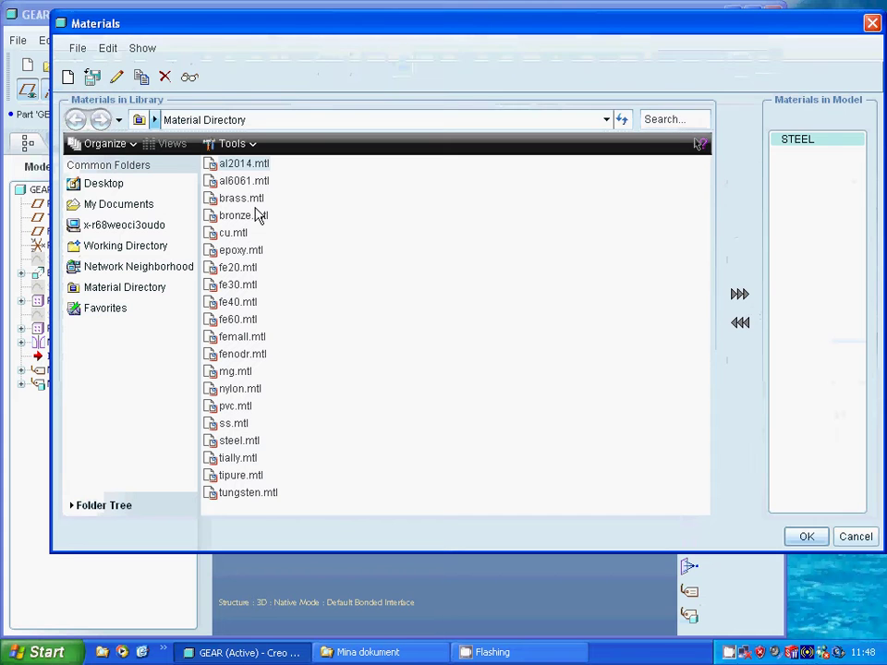
left_click(244, 441)
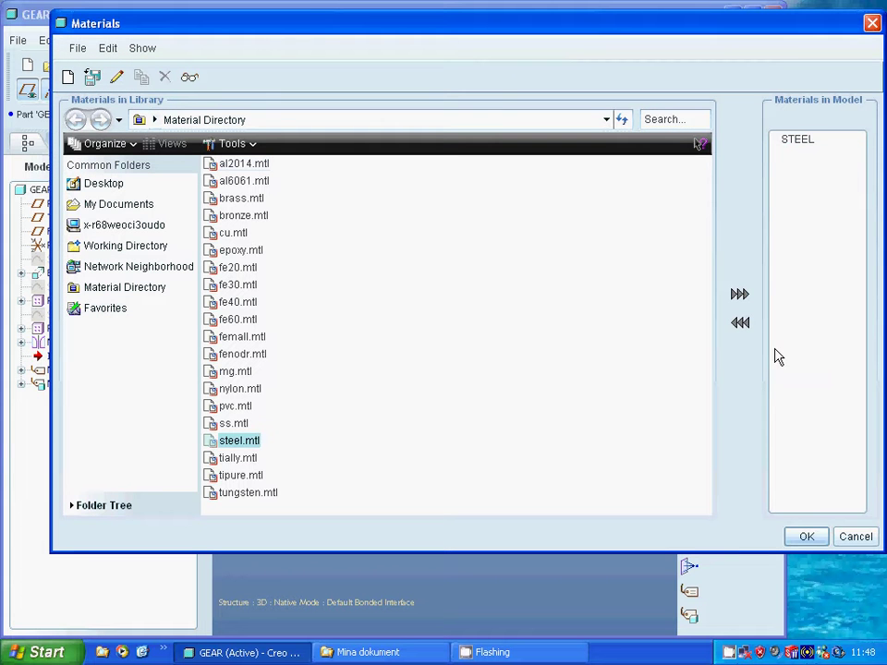
left_click(743, 295)
left_click(500, 369)
left_click(806, 535)
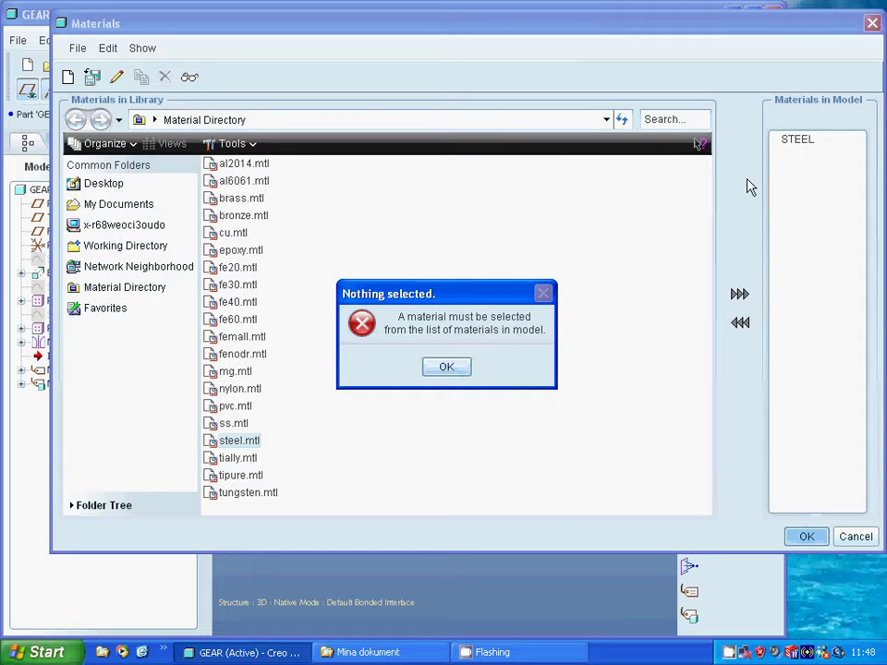
left_click(443, 370)
left_click(798, 140)
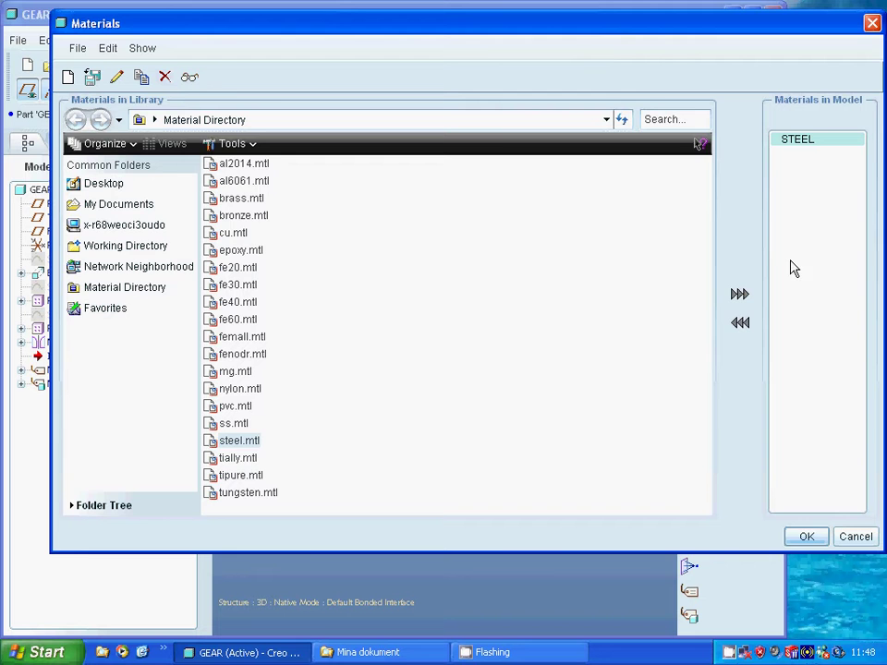
left_click(796, 540)
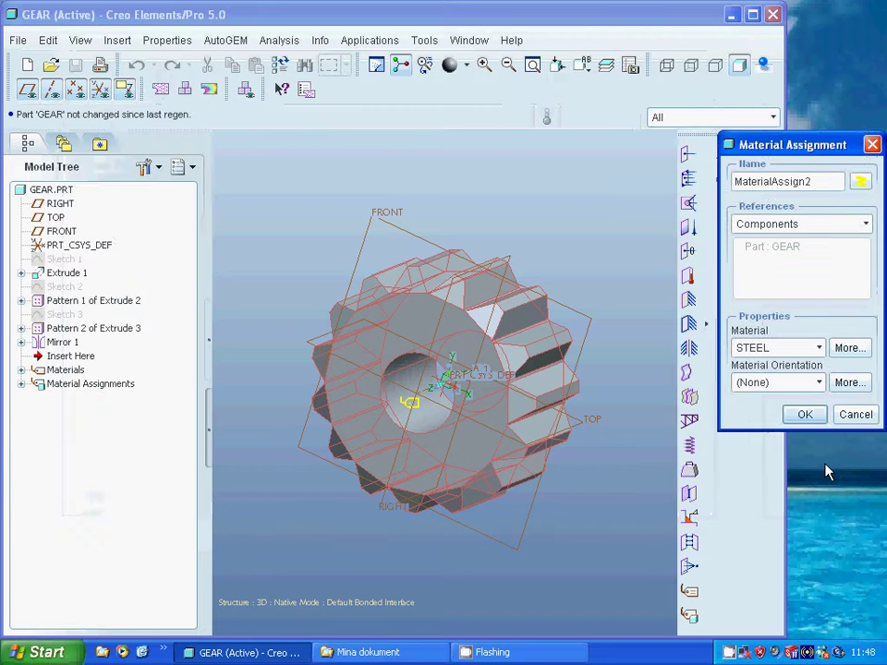
left_click(804, 416)
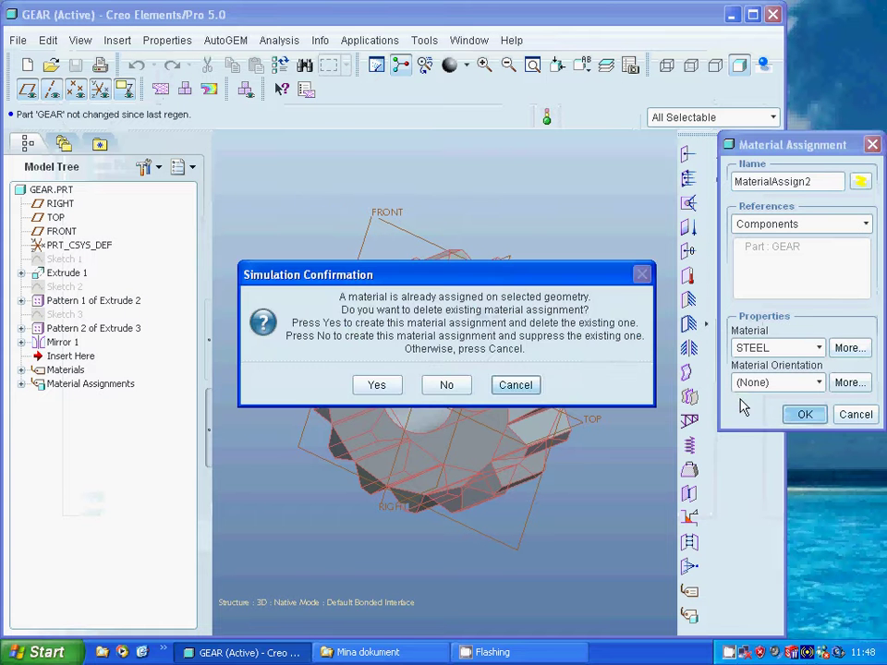
left_click(513, 386)
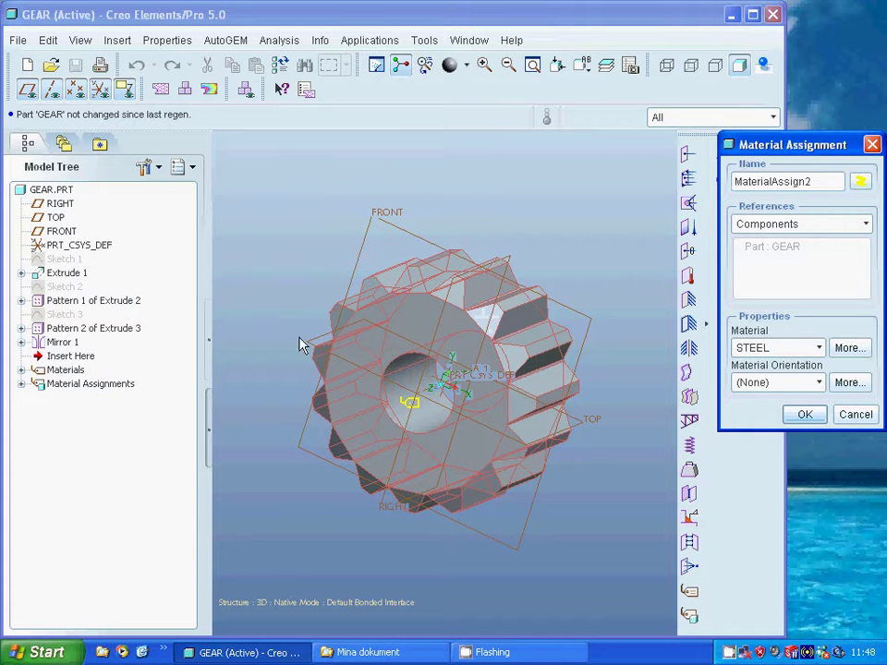
left_click(806, 416)
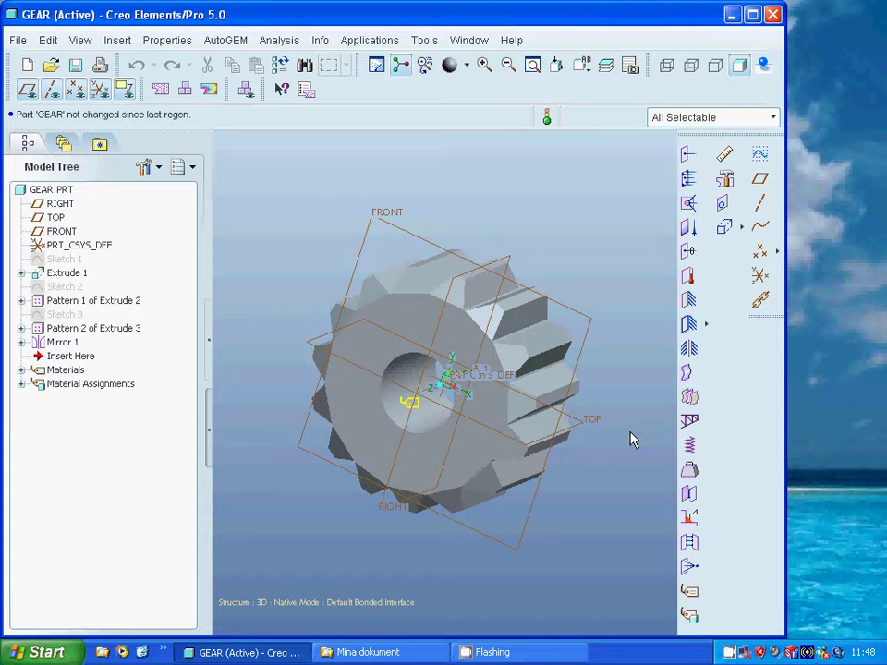
Add Constraint1 on the two bore surfaces, fixing Dx, Dy, Dz, Rx, Ry and leaving Z rotation free.
left_click(691, 303)
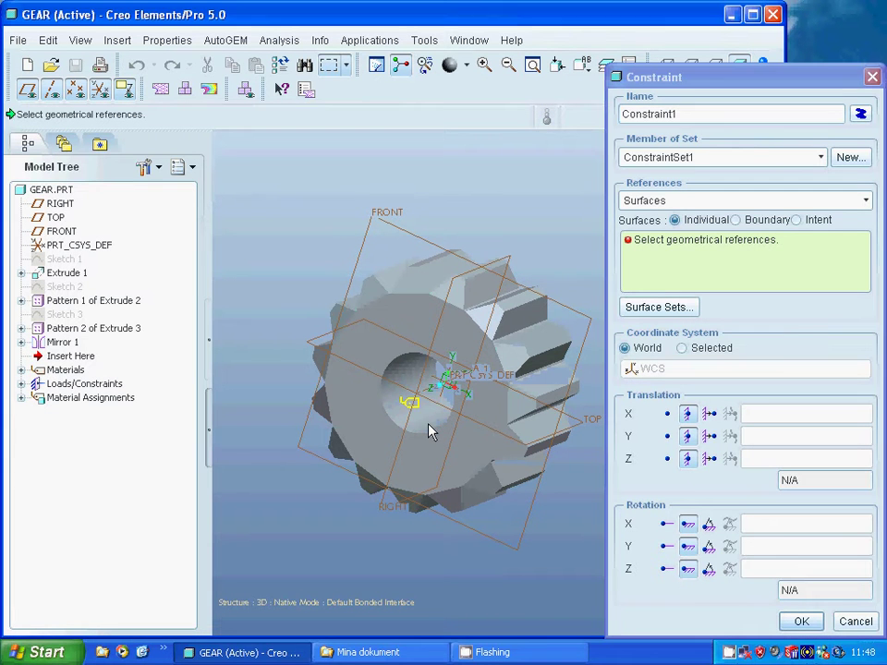
left_click(430, 430)
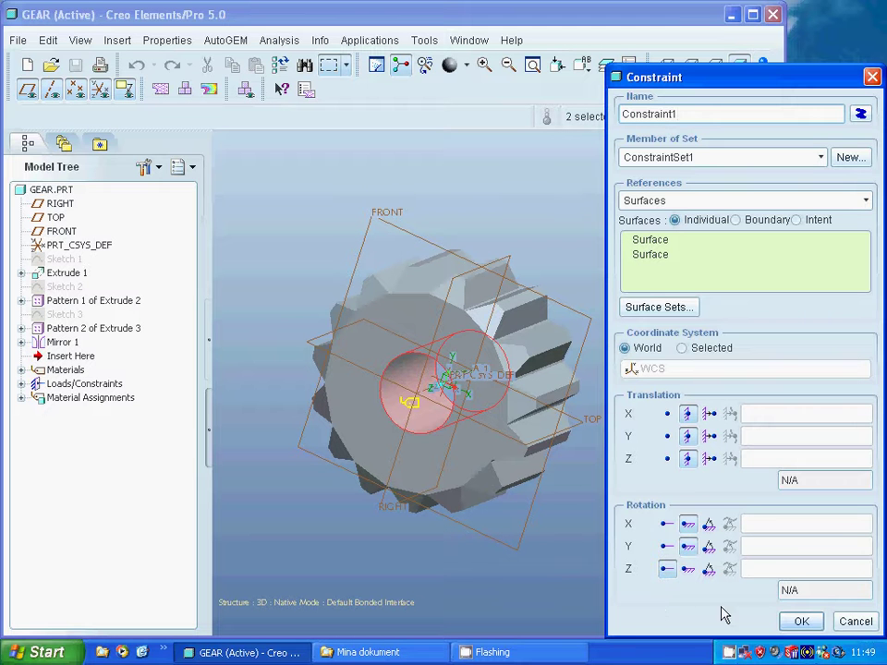
left_click(801, 621)
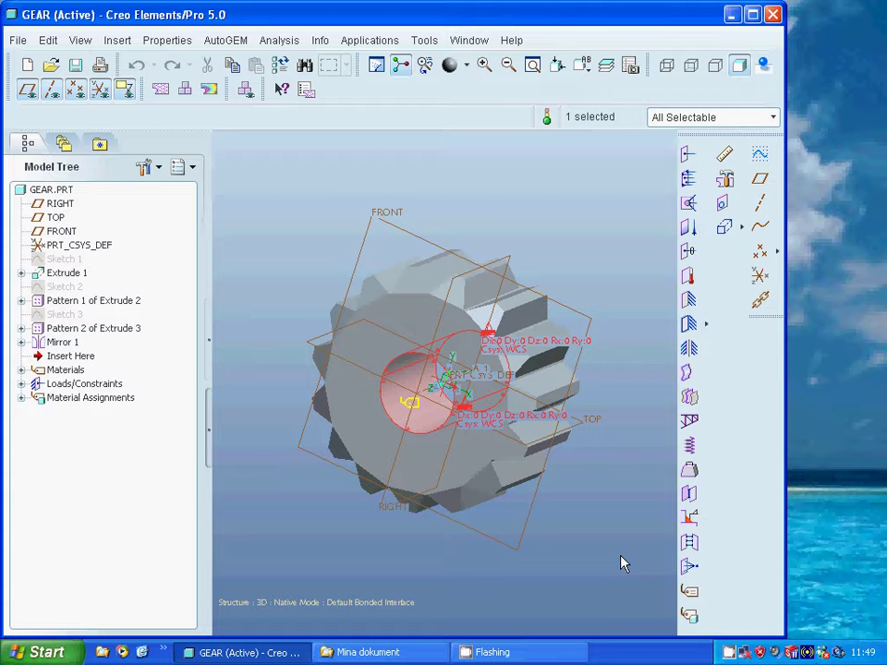
Apply a 10 MPa pressure load to three of the gear's tooth faces.
left_click(688, 178)
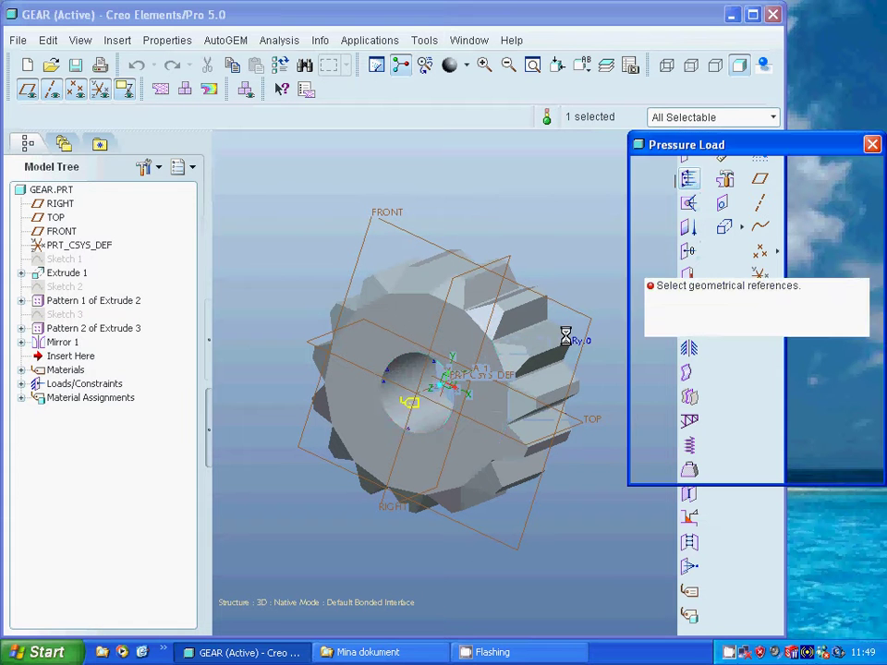
left_click(447, 277)
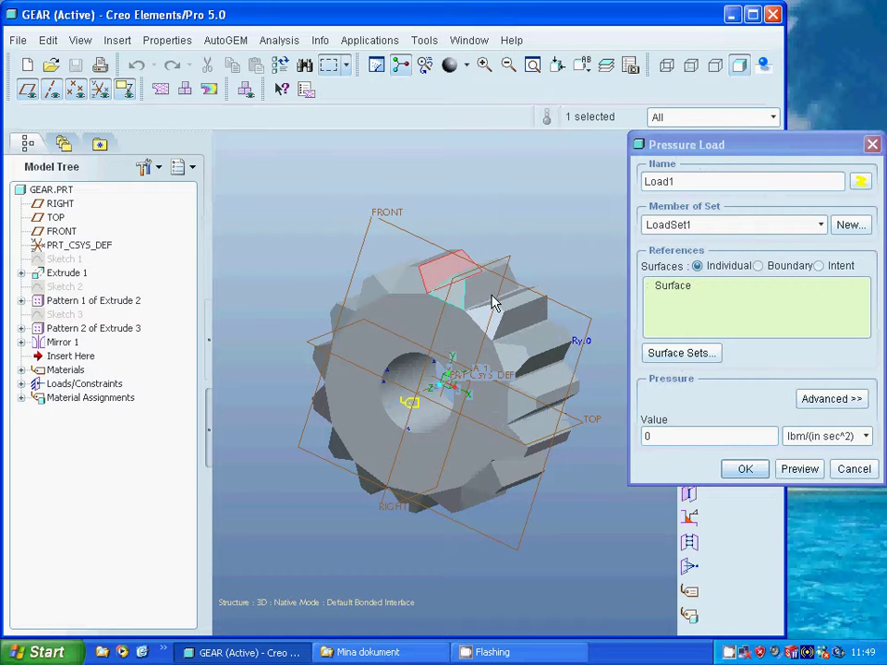
left_click(492, 296, "ctrl")
left_click(509, 330, "ctrl")
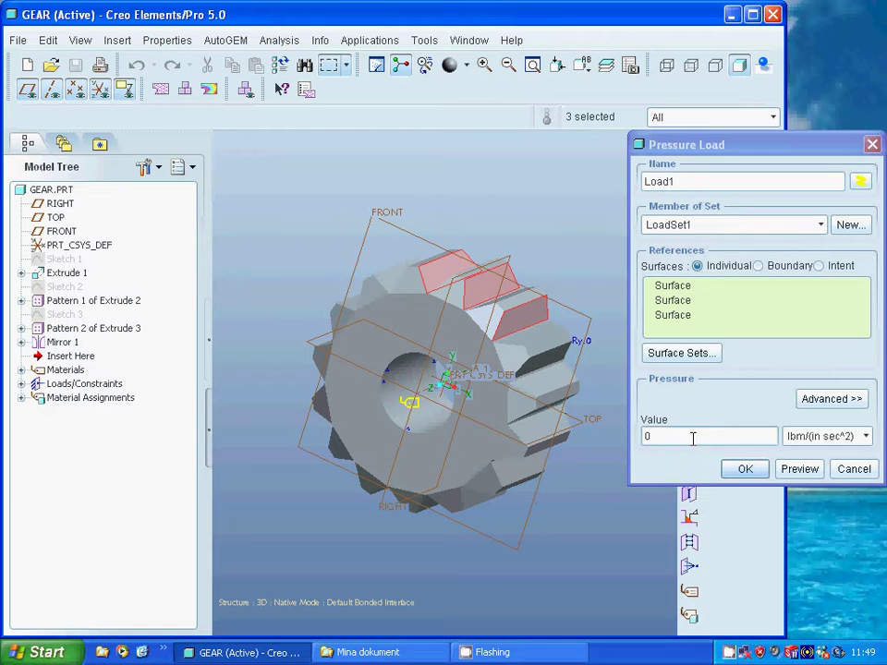
left_click(643, 435)
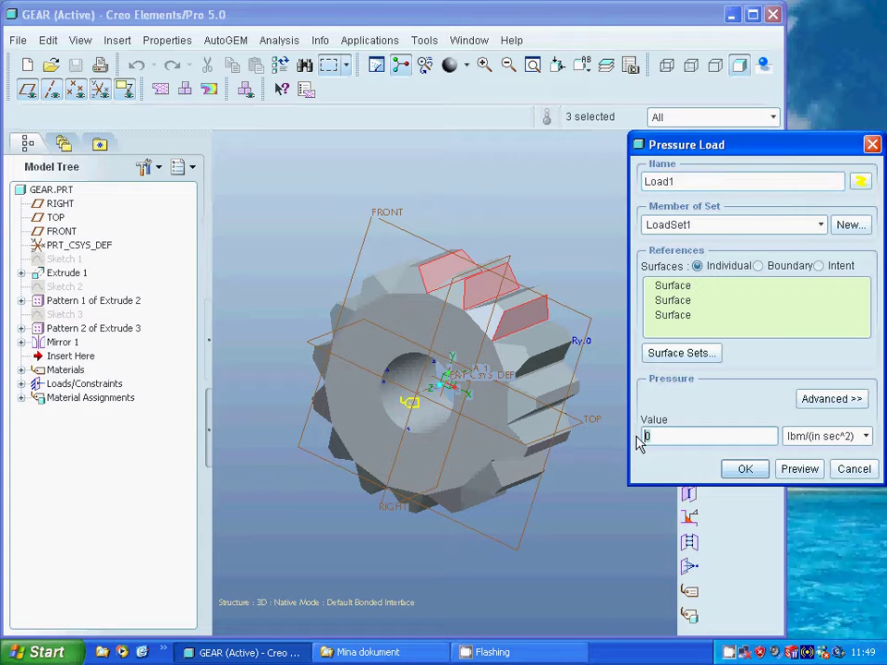
type("1")
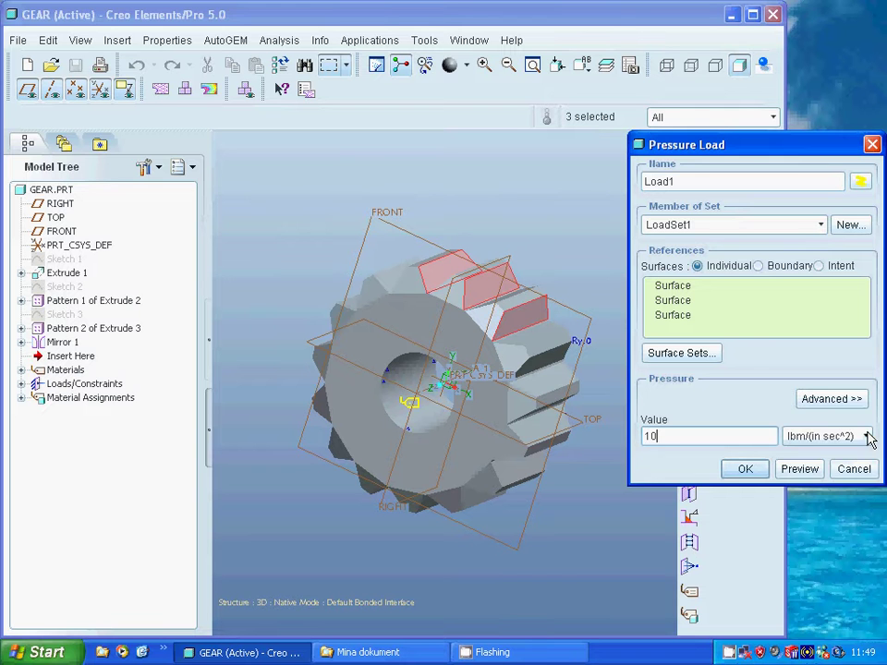
left_click(866, 436)
left_click(801, 543)
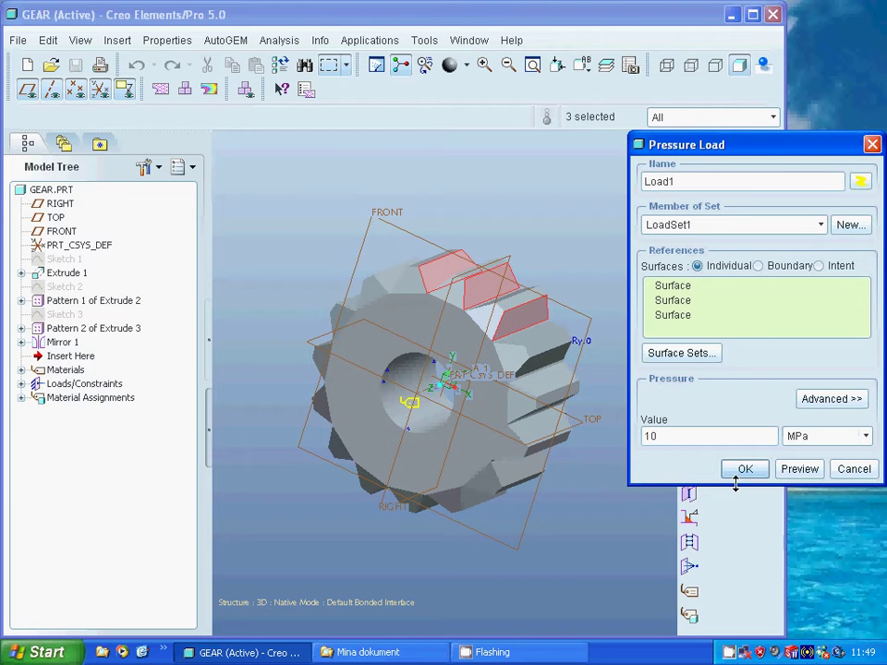
left_click(744, 471)
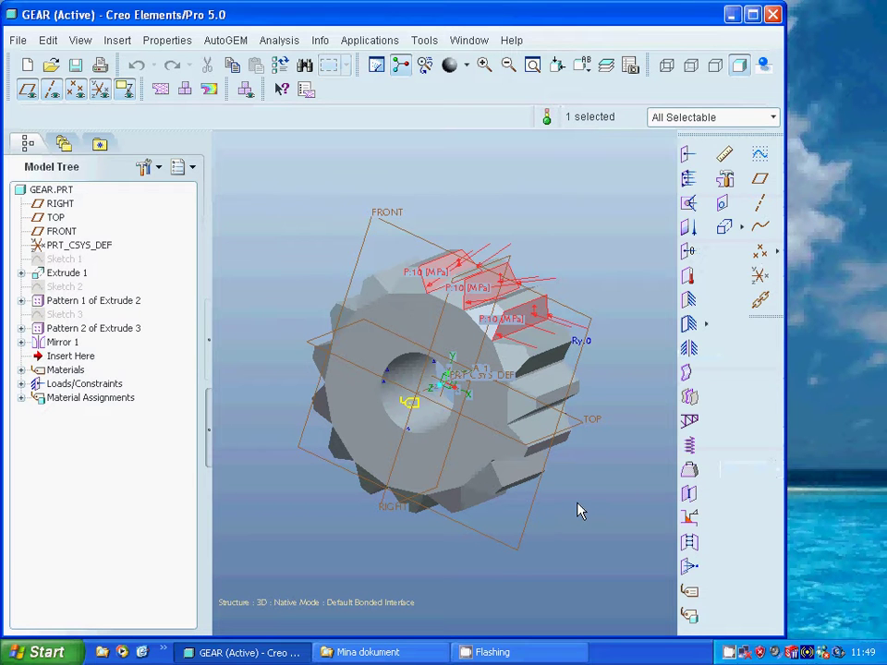
left_click(586, 508)
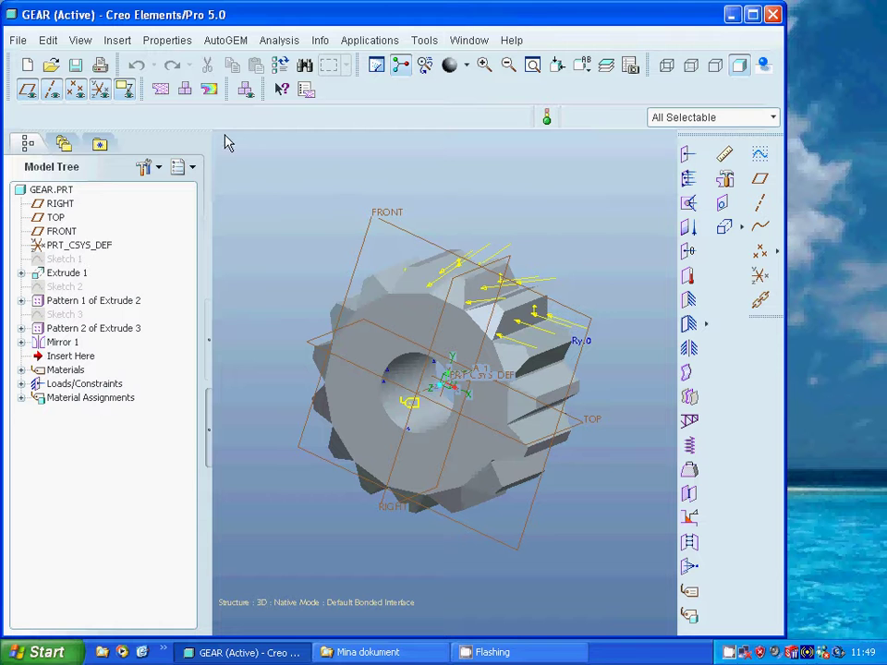
Create the static analysis Analysis1 and start running it.
left_click(185, 89)
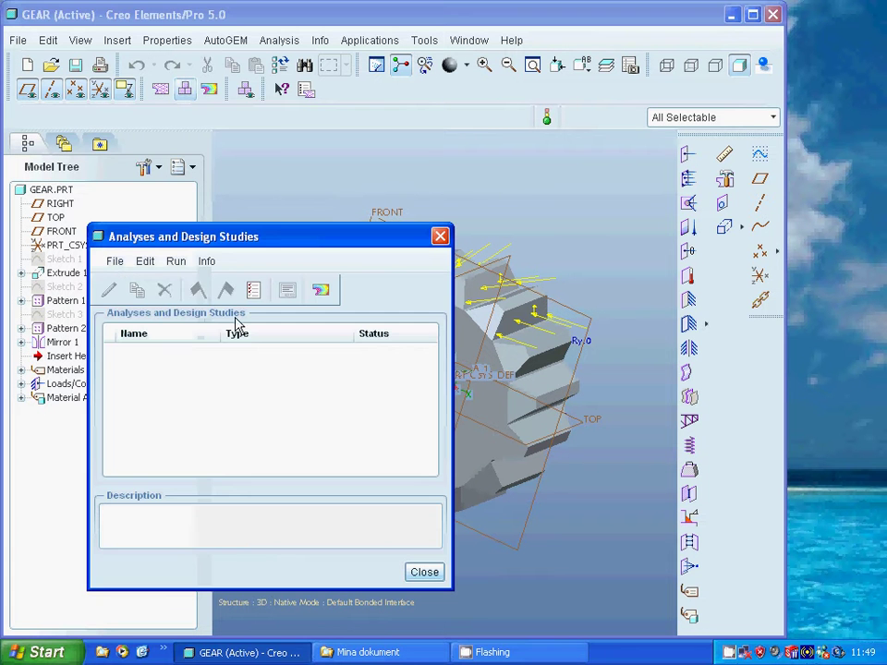
left_click(115, 261)
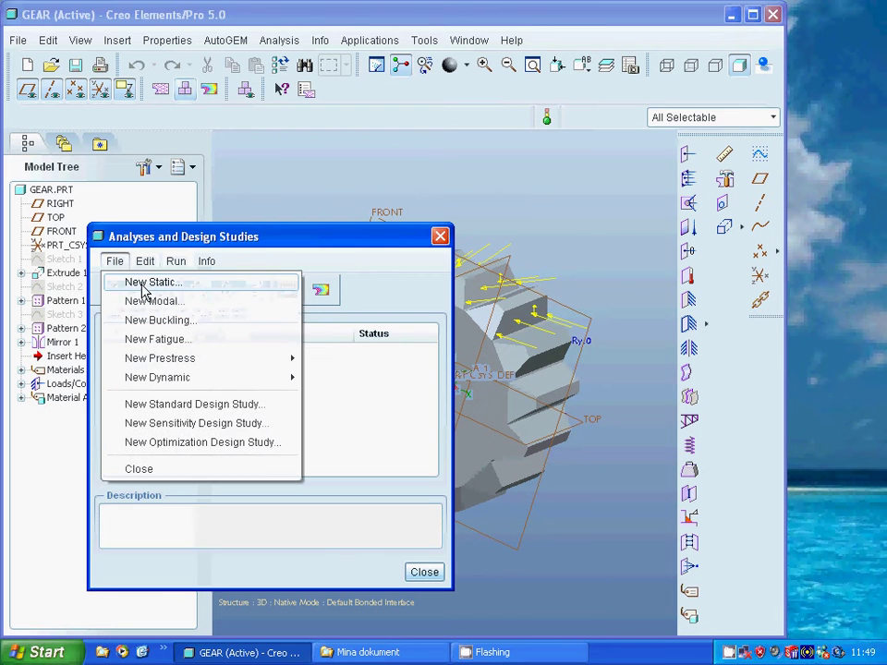
left_click(146, 282)
left_click(505, 602)
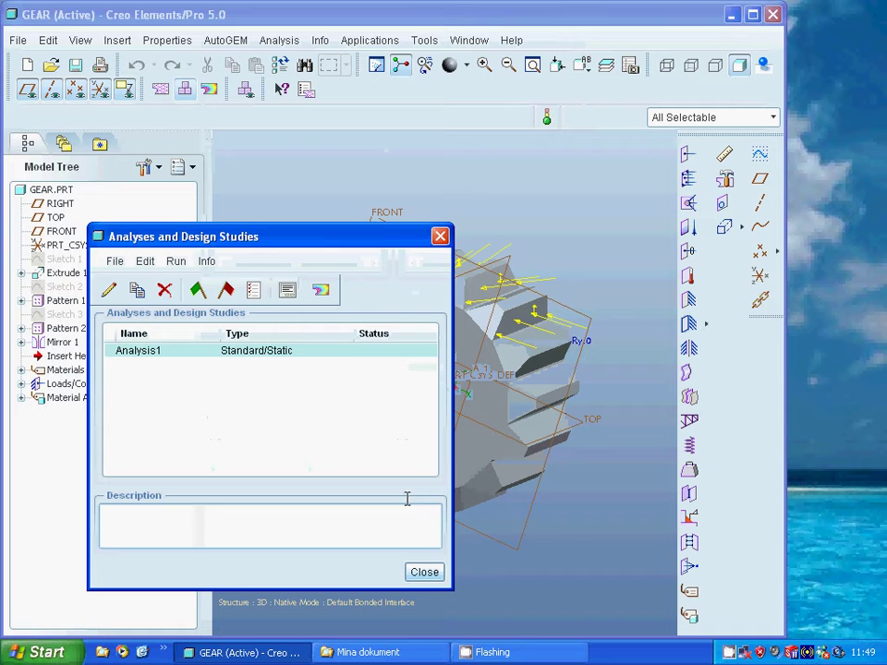
left_click(196, 289)
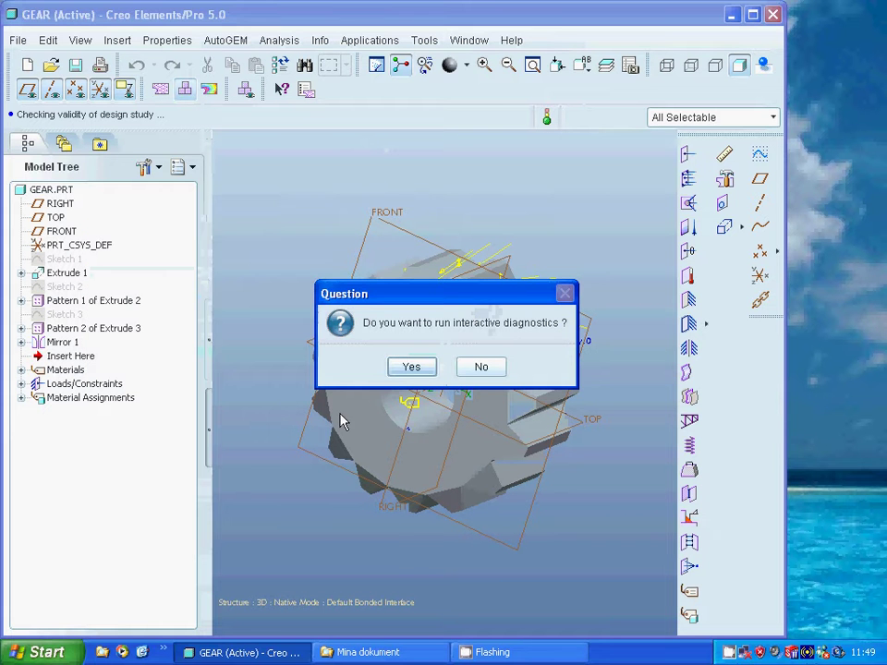
Run Analysis1 with interactive diagnostics until it completes, then display its results.
left_click(416, 368)
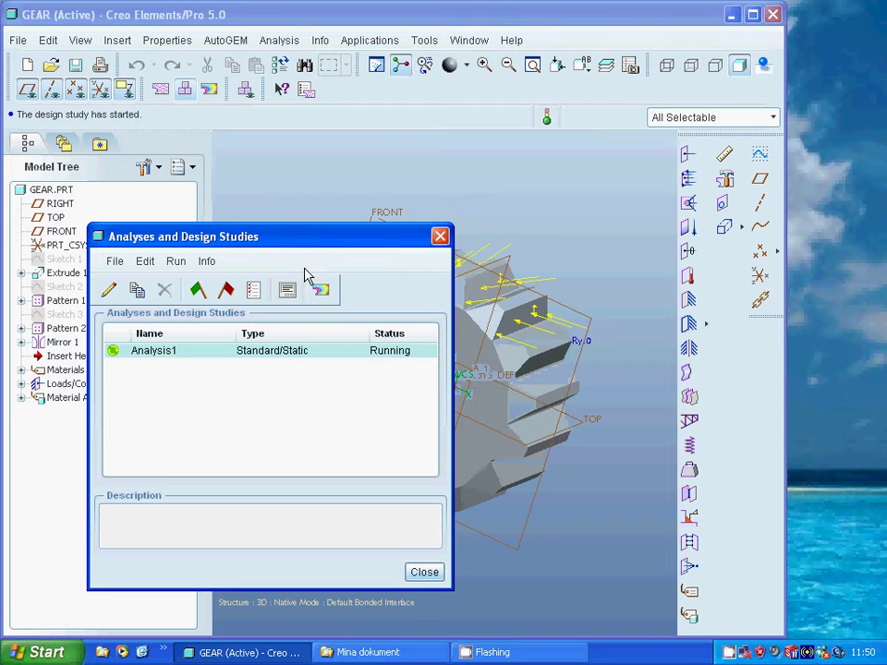
left_click_drag(304, 245, 491, 210)
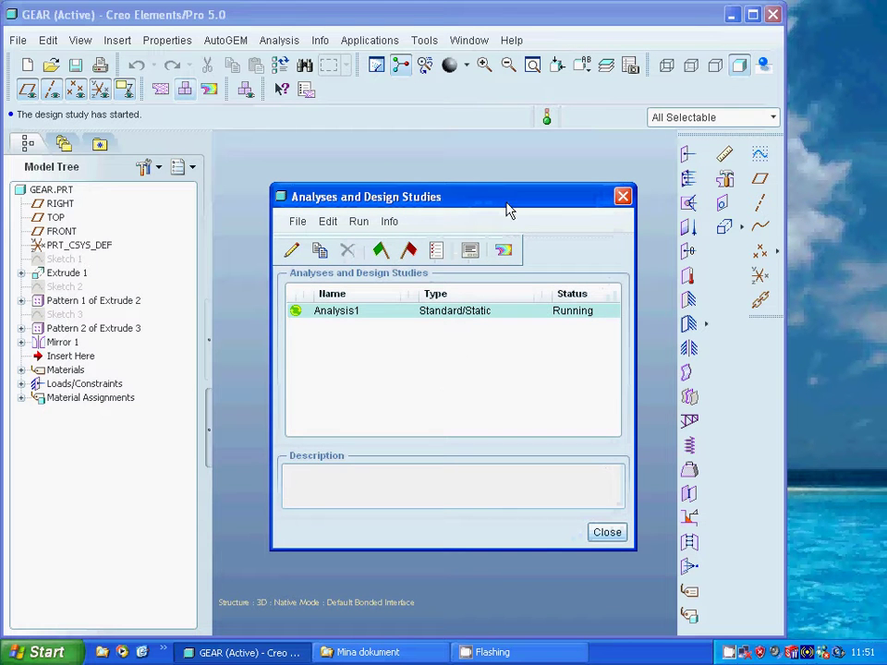
left_click_drag(499, 206, 443, 202)
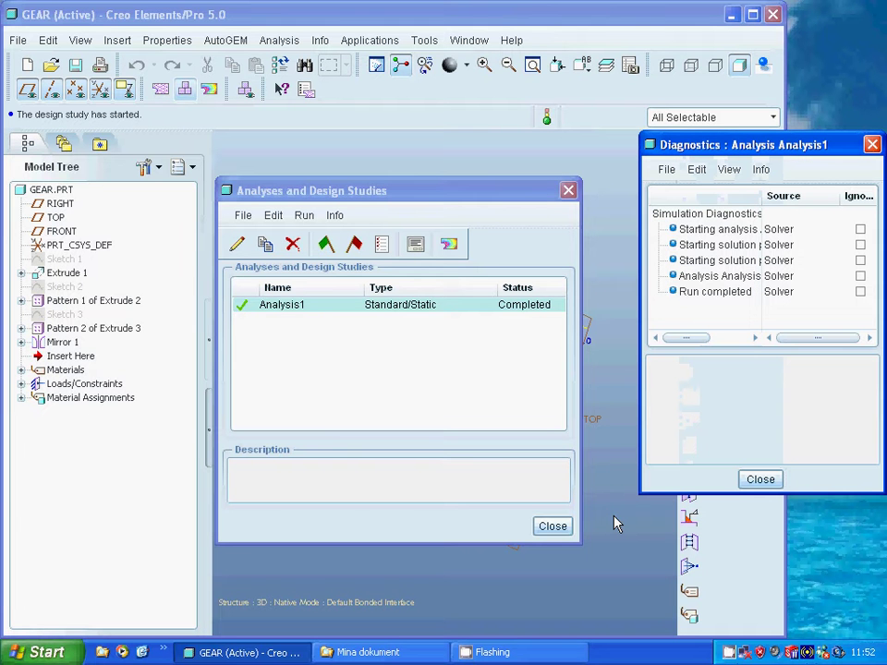
left_click(759, 482)
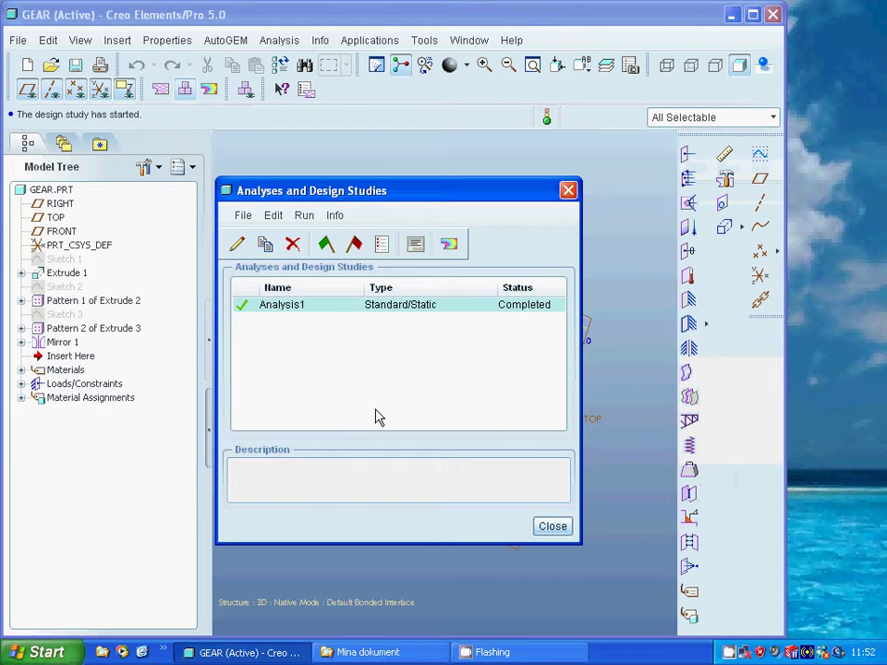
left_click(449, 244)
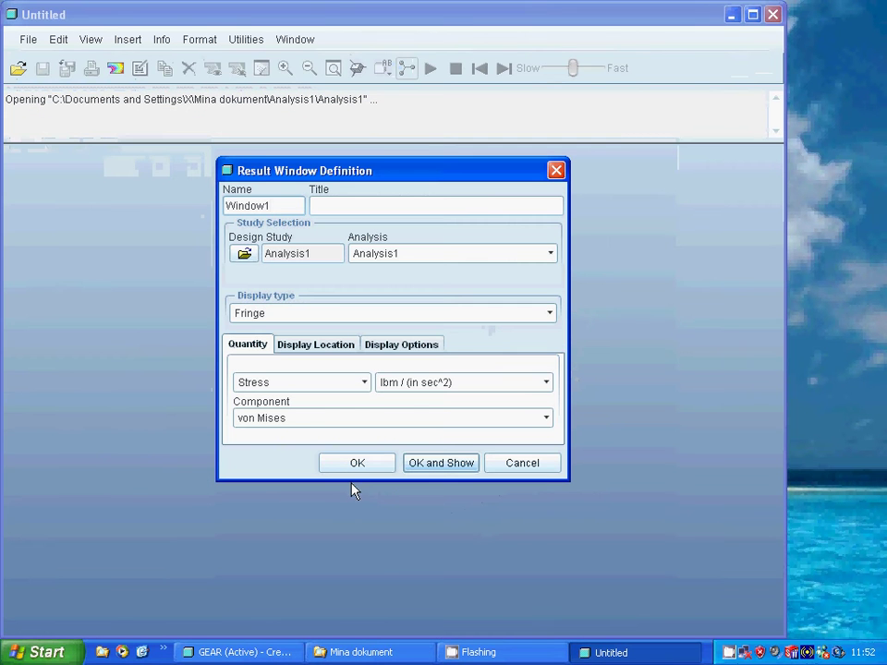
Set the von Mises stress fringe units to MPa.
left_click(545, 382)
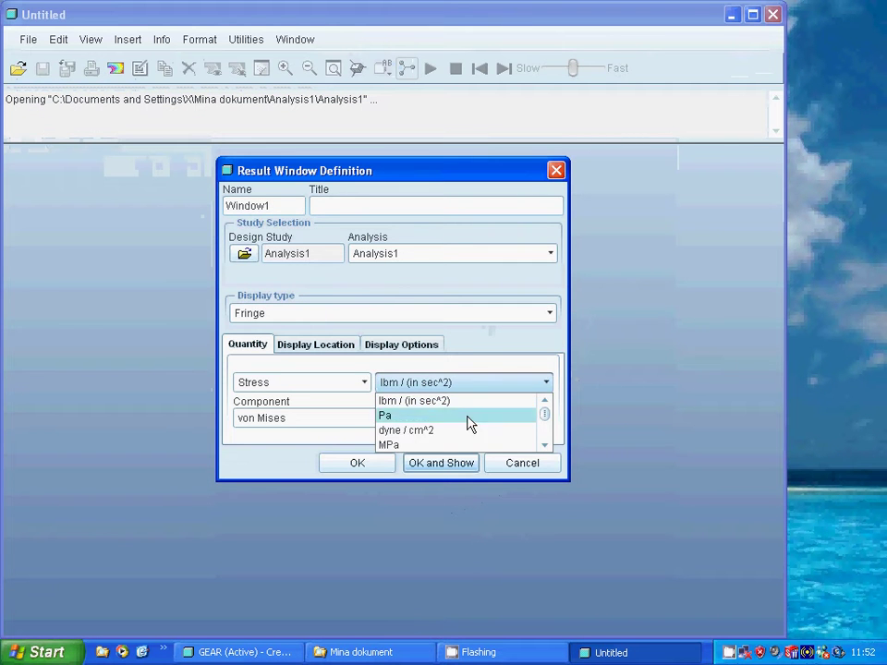
left_click(451, 445)
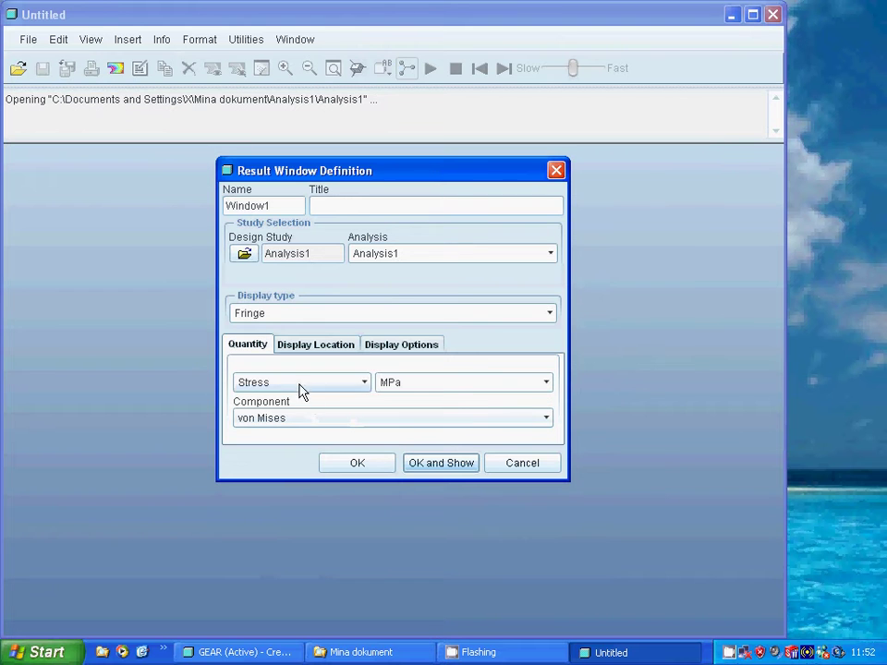
Show Window1's von Mises fringe, peaking at 5.622e+01 MPa, and orbit the gear to inspect it.
left_click(429, 464)
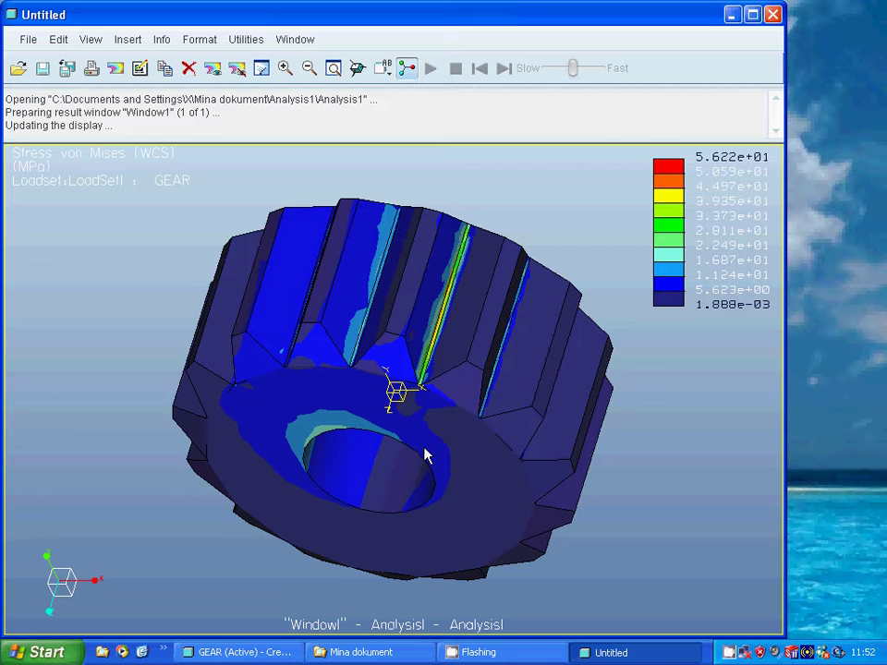
middle_click_drag(442, 395, 415, 362)
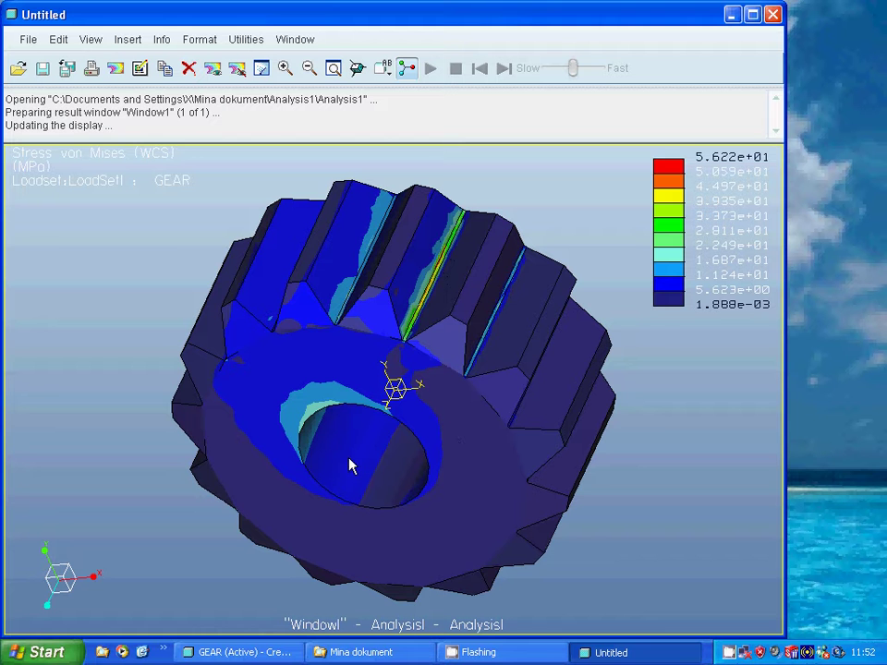
mouse_move(351, 468)
middle_mouse_down()
mouse_move(352, 379)
mouse_move(372, 313)
mouse_move(336, 371)
mouse_move(341, 360)
mouse_move(357, 364)
middle_mouse_up()
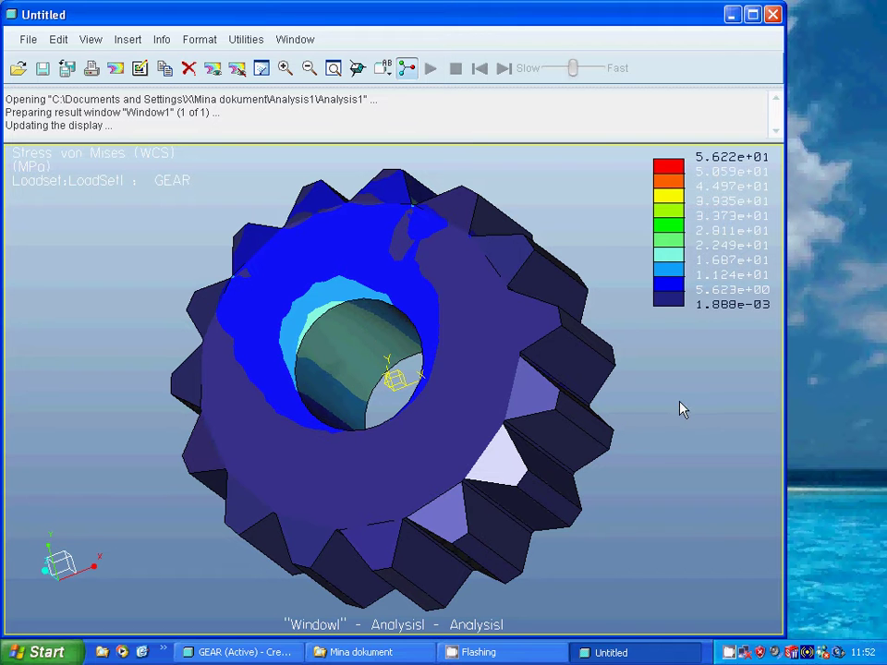
middle_click_drag(695, 418, 689, 487)
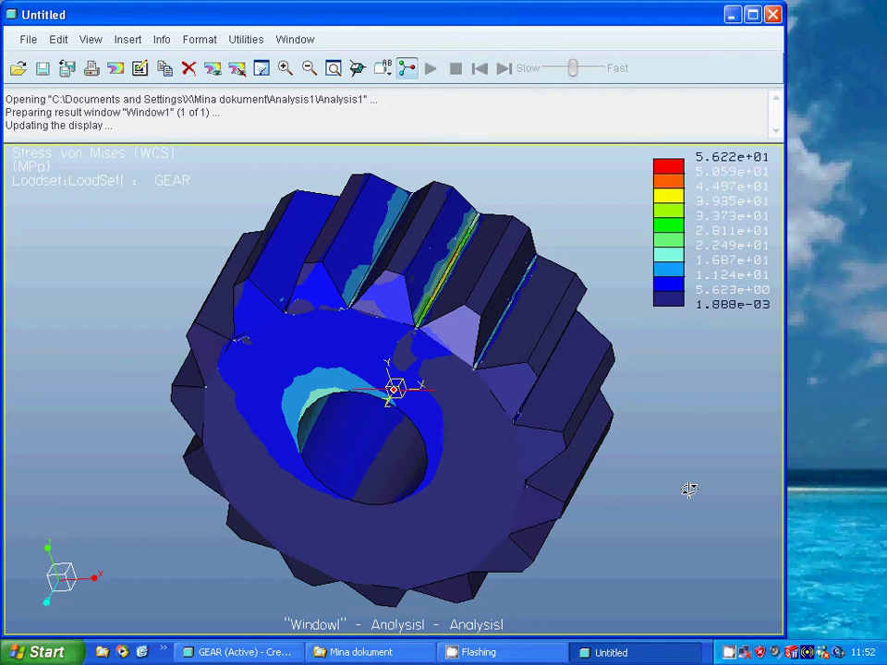
Insert Window2 for Analysis1 plotting the Max Principal stress component.
left_click(121, 43)
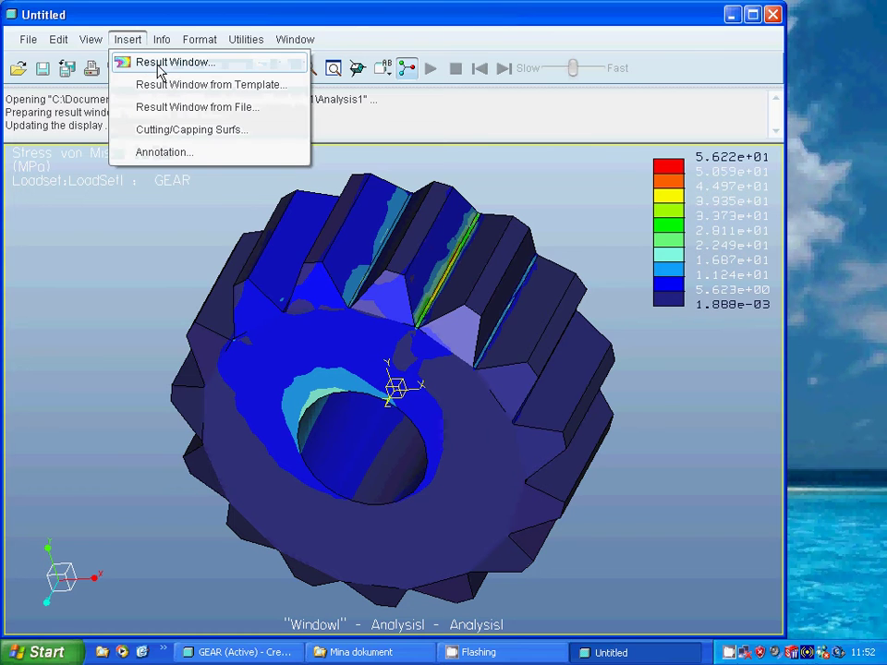
left_click(162, 63)
left_click(499, 377)
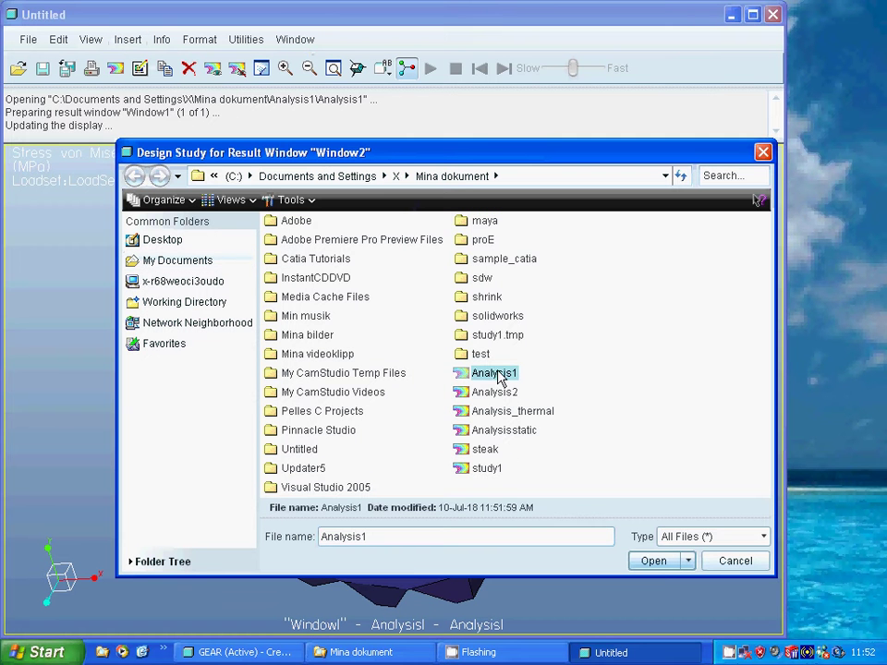
left_click(654, 561)
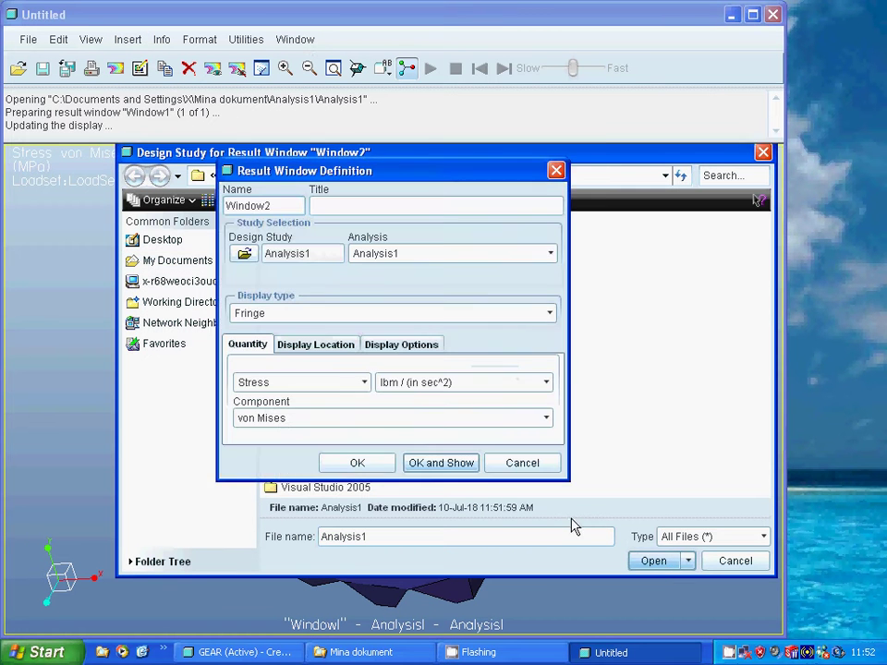
left_click(548, 420)
left_click(433, 452)
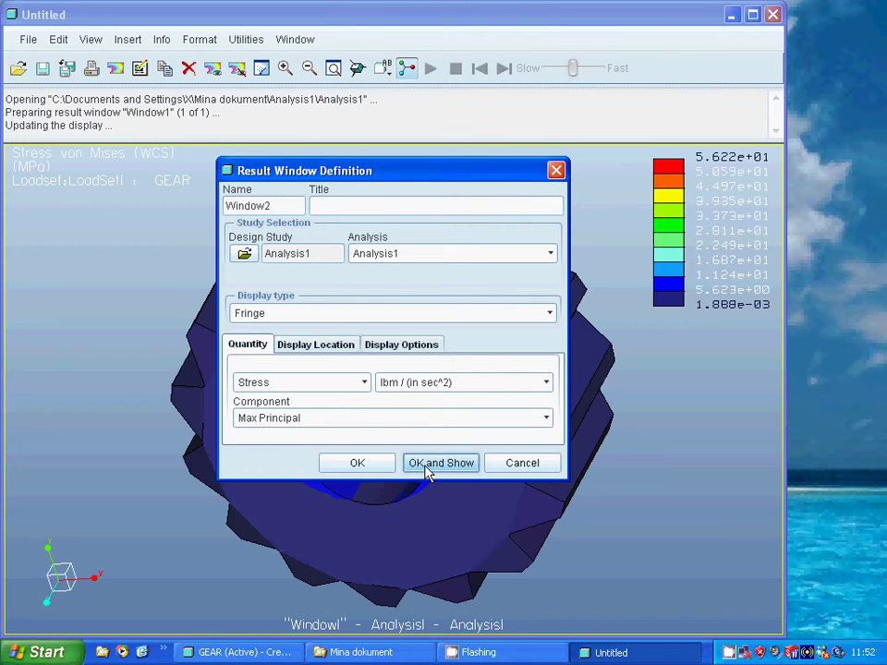
left_click(440, 463)
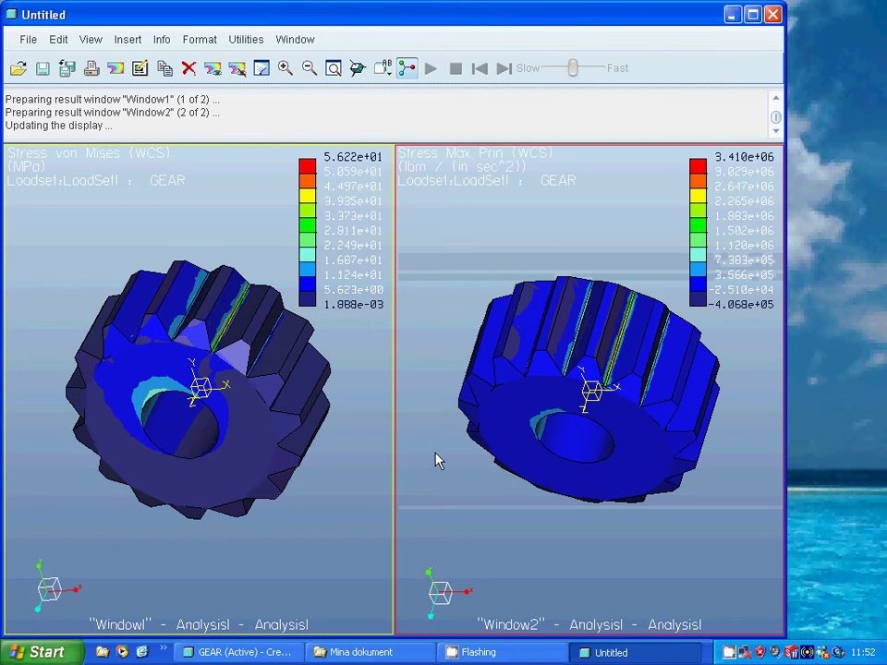
Show Window2's Max Principal plot, -4.068e+05 to 3.410e+06 lbm/(in sec^2), beside Window1's von Mises plot.
left_click(37, 43)
left_click(492, 224)
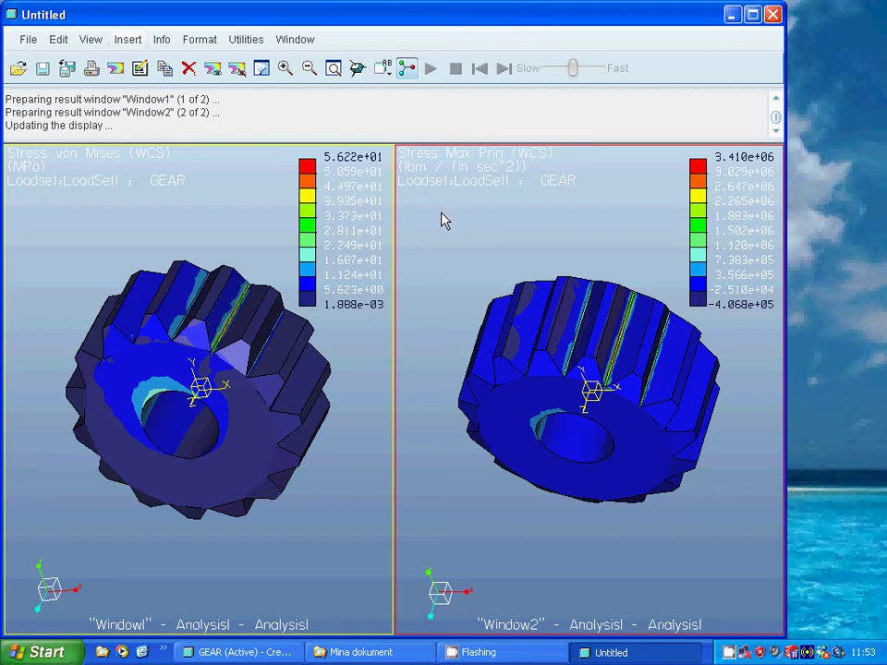
left_click(56, 42)
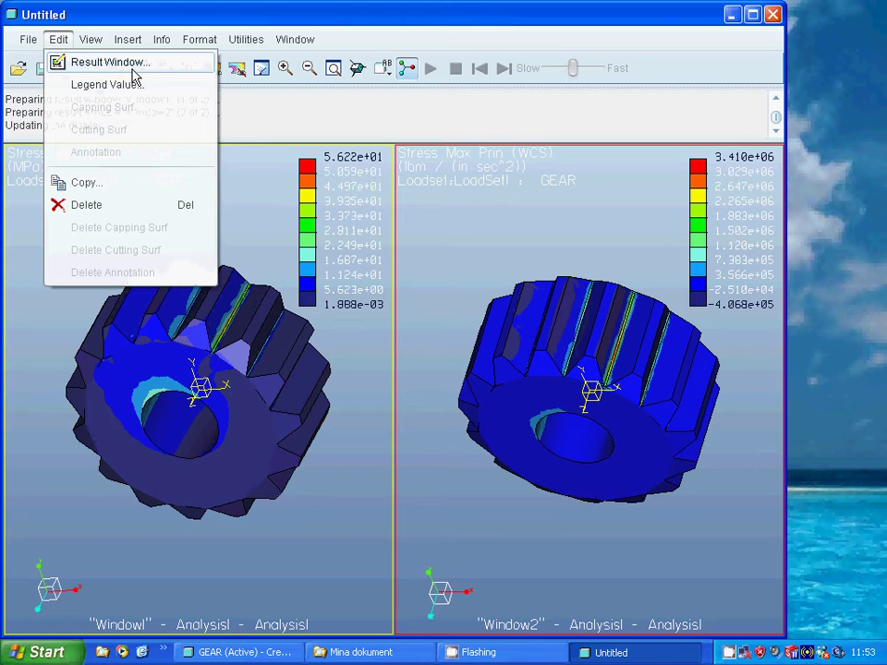
Change Window1's stress component to Max Principal, keeping MPa units, and redraw it.
left_click(130, 65)
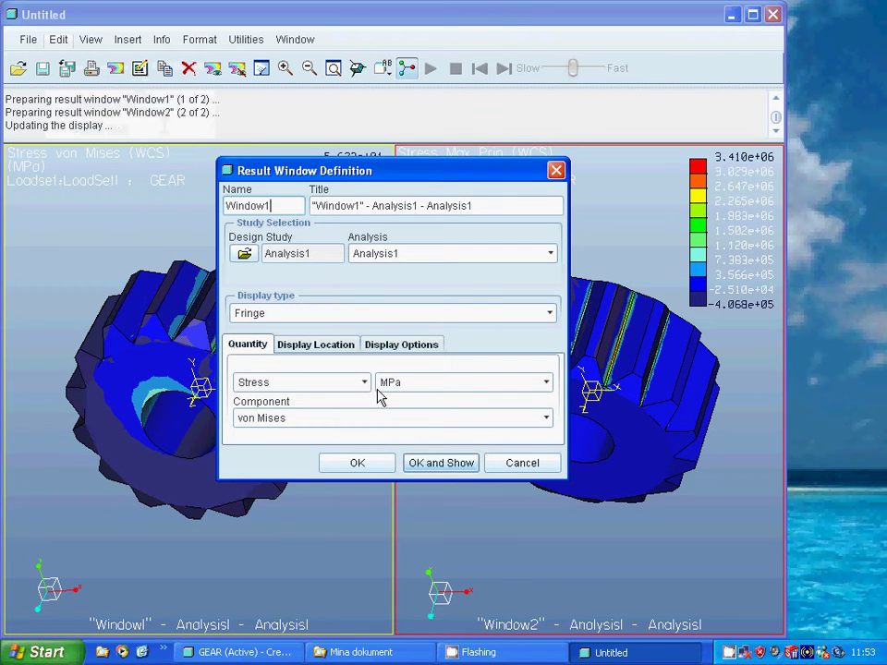
left_click(547, 419)
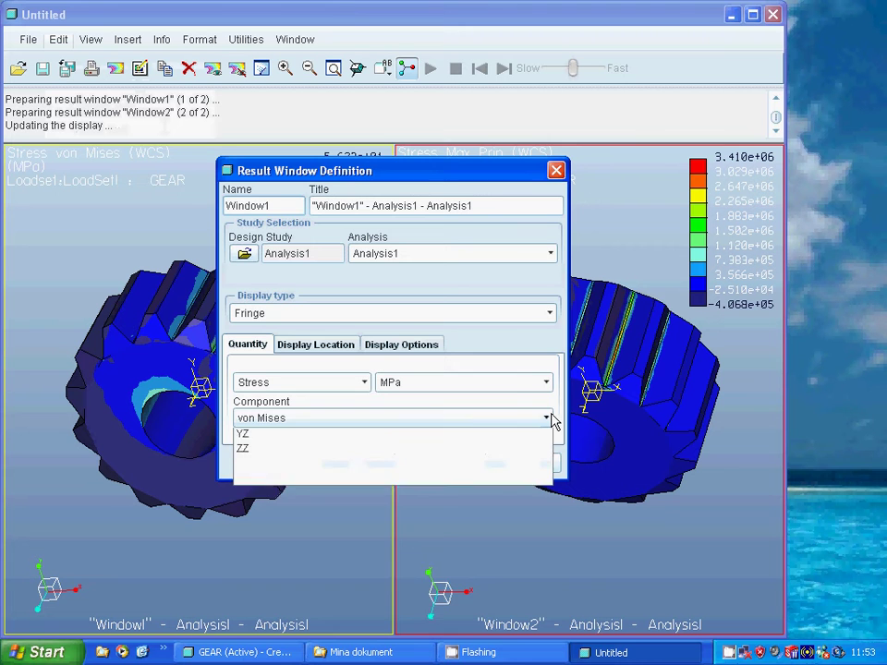
left_click(399, 452)
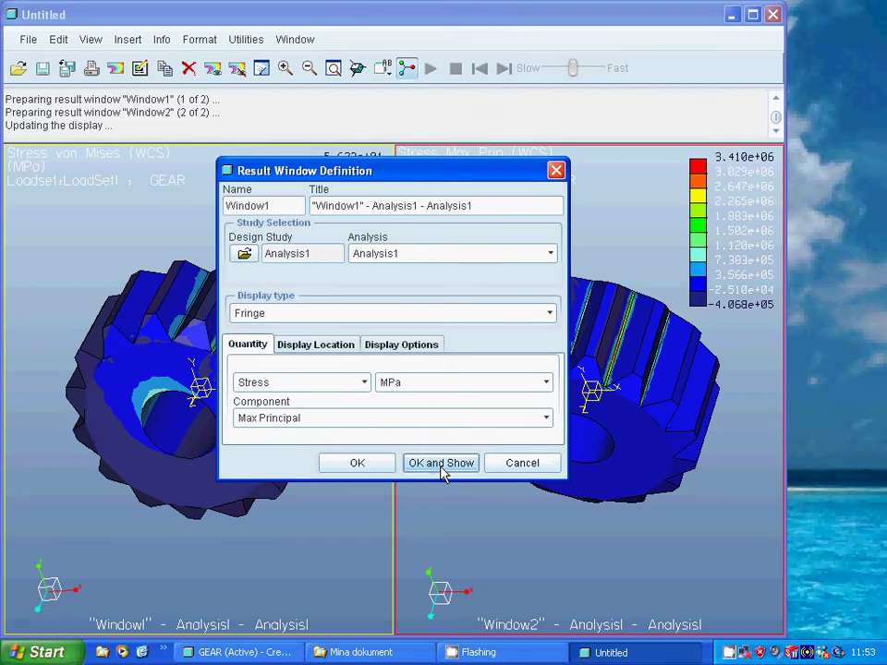
left_click(442, 466)
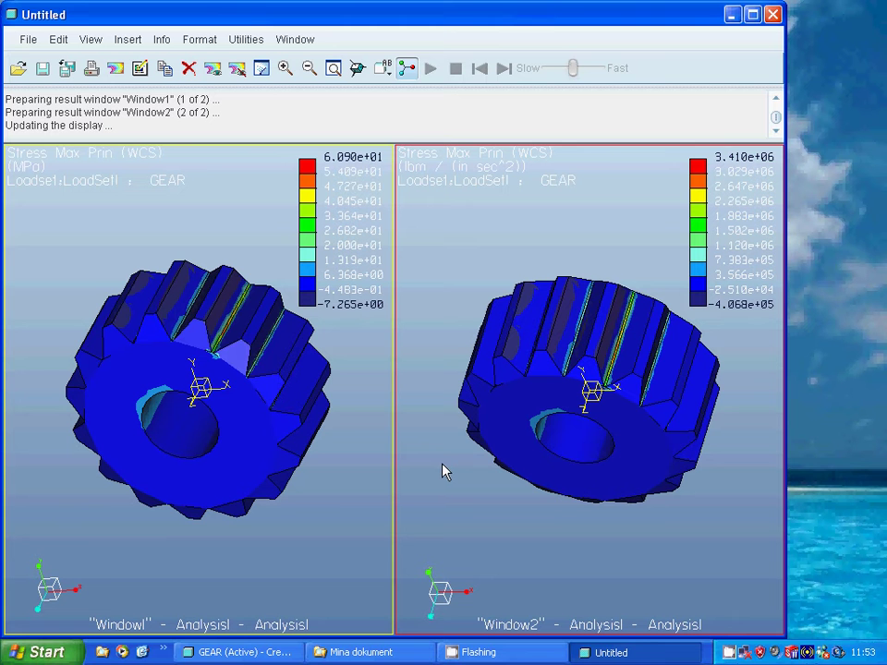
Rotate the gear in Window2 after Window1 redraws as Max Principal stress.
mouse_move(419, 438)
middle_mouse_down()
mouse_move(419, 428)
mouse_move(427, 437)
middle_mouse_up()
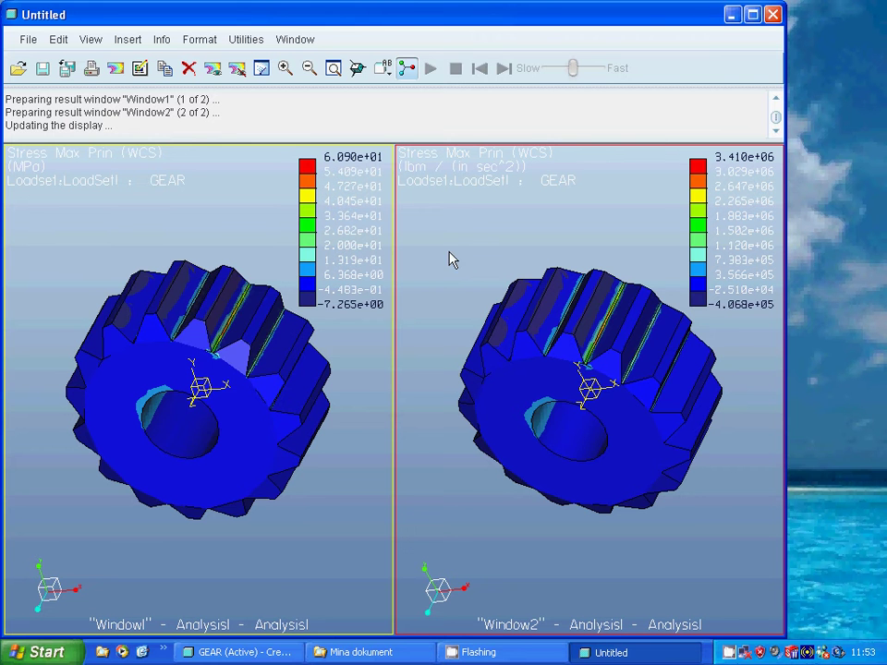
Create result Window3 plotting Analysis1 displacement magnitude in mm, peaking at 1.263e-01 mm.
left_click(126, 41)
left_click(121, 63)
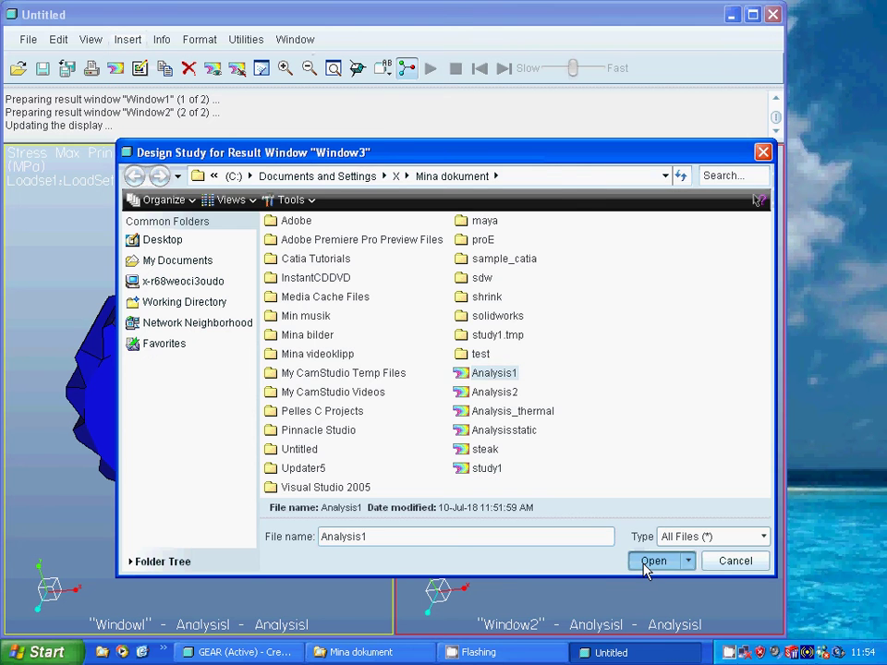
left_click(652, 560)
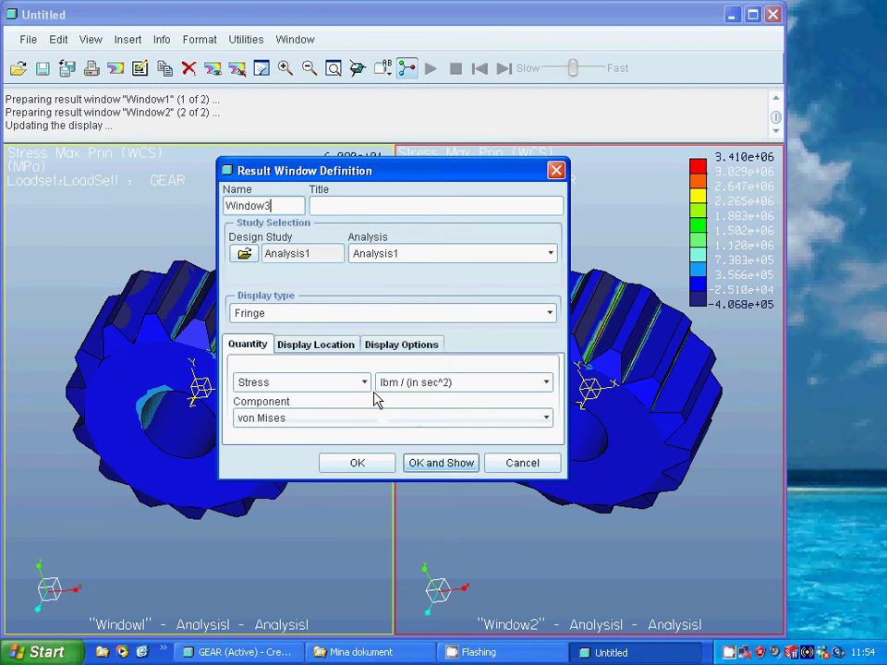
left_click(364, 382)
left_click(345, 418)
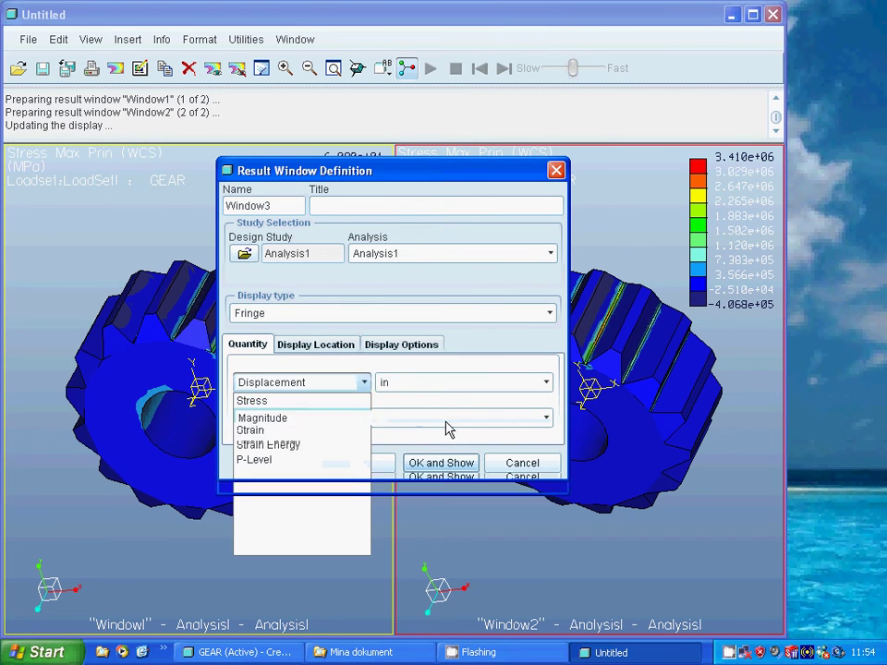
left_click(546, 384)
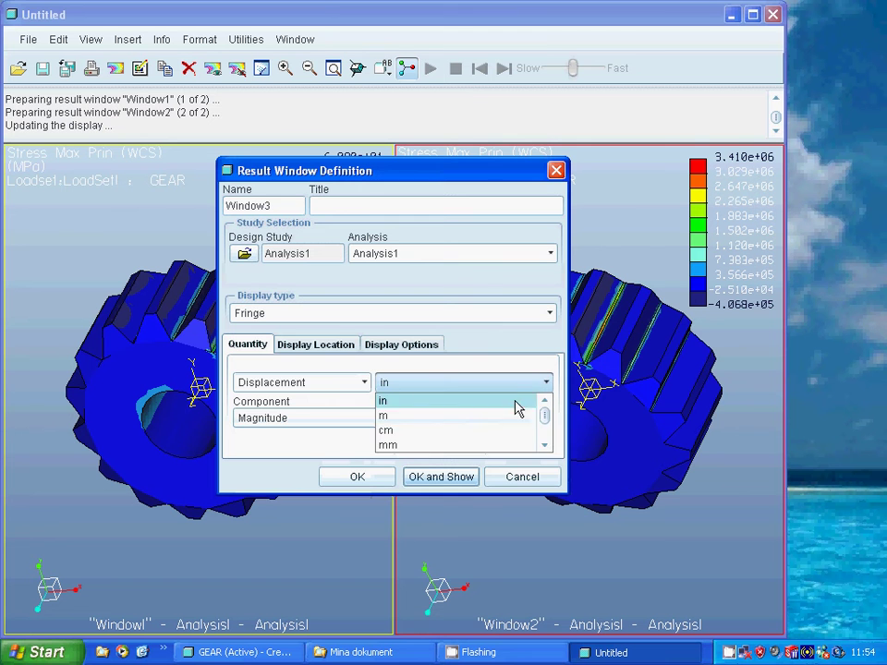
left_click(455, 445)
left_click(428, 476)
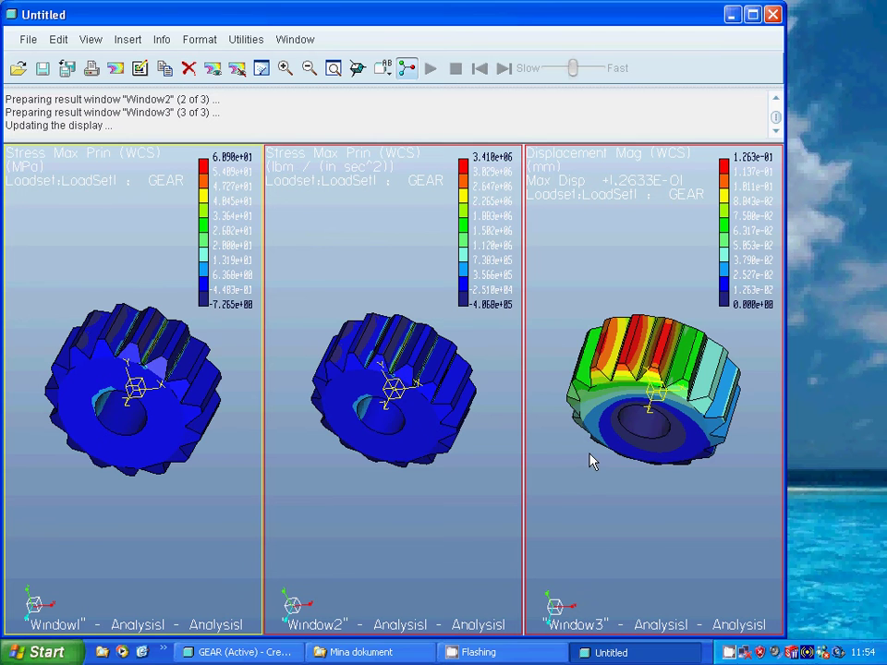
Rotate the gear in Window3 to a frontal view.
middle_click_drag(592, 462, 631, 367)
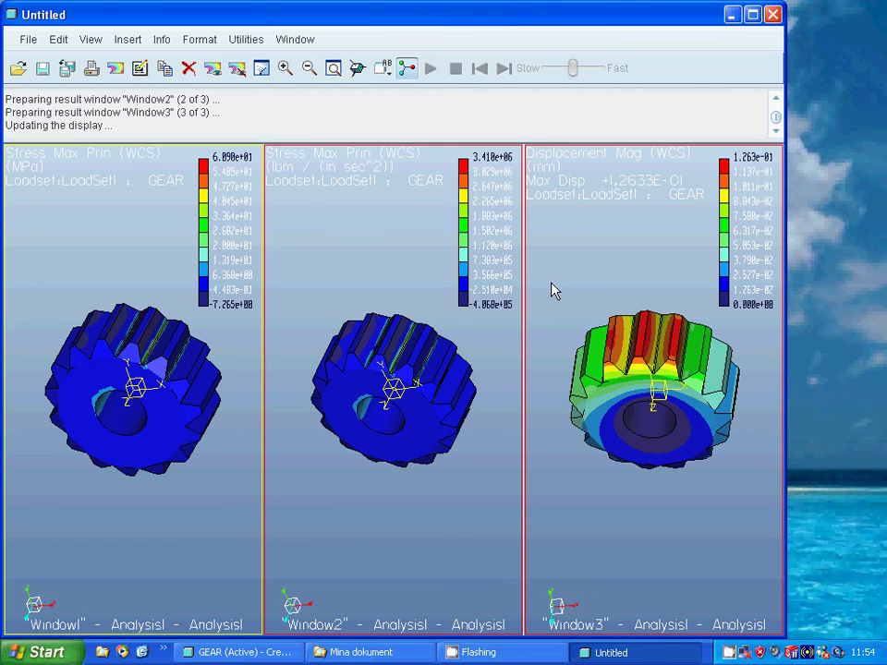
Create result Window4 plotting Analysis1 Max Principal strain, up to 2.065e-04.
left_click(129, 40)
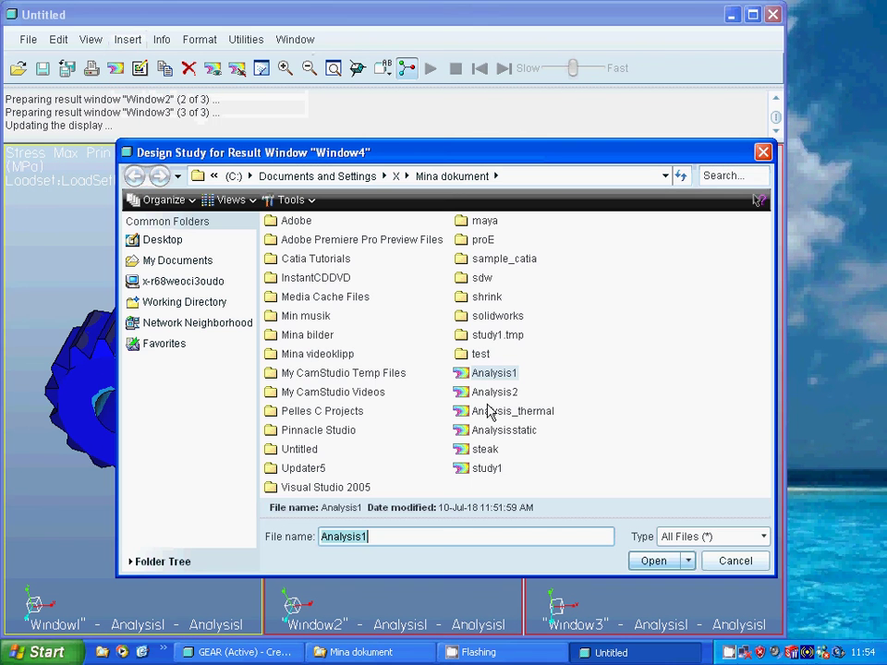
left_click(653, 560)
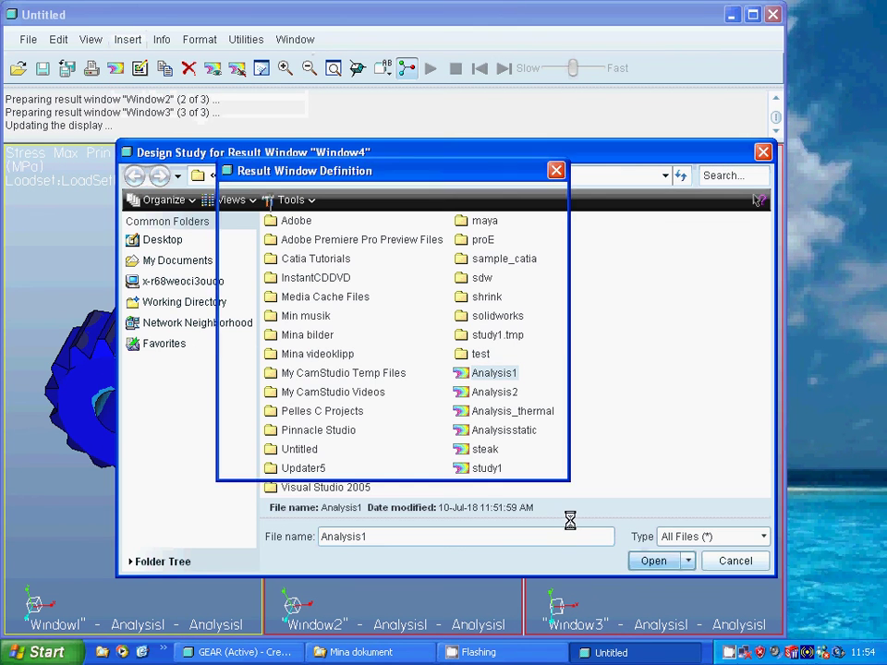
left_click(365, 386)
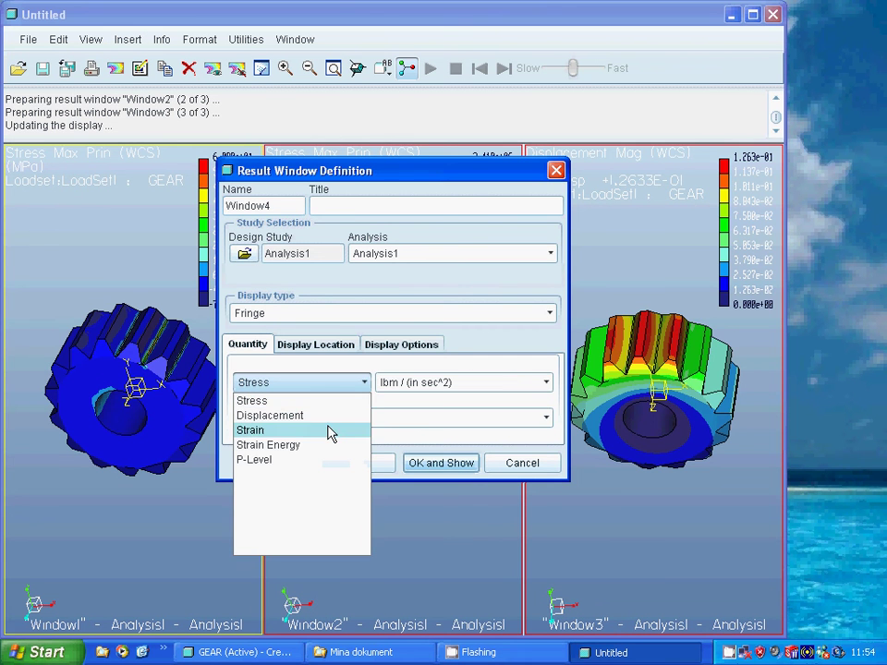
left_click(328, 430)
left_click(443, 463)
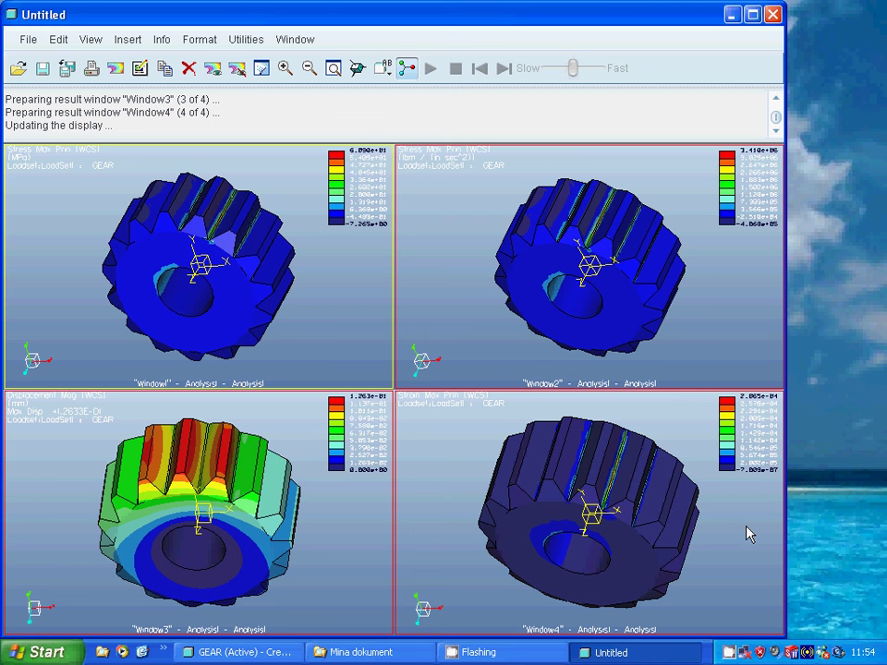
Orbit the Window4 gear to a top-down view.
middle_click_drag(748, 534, 729, 516)
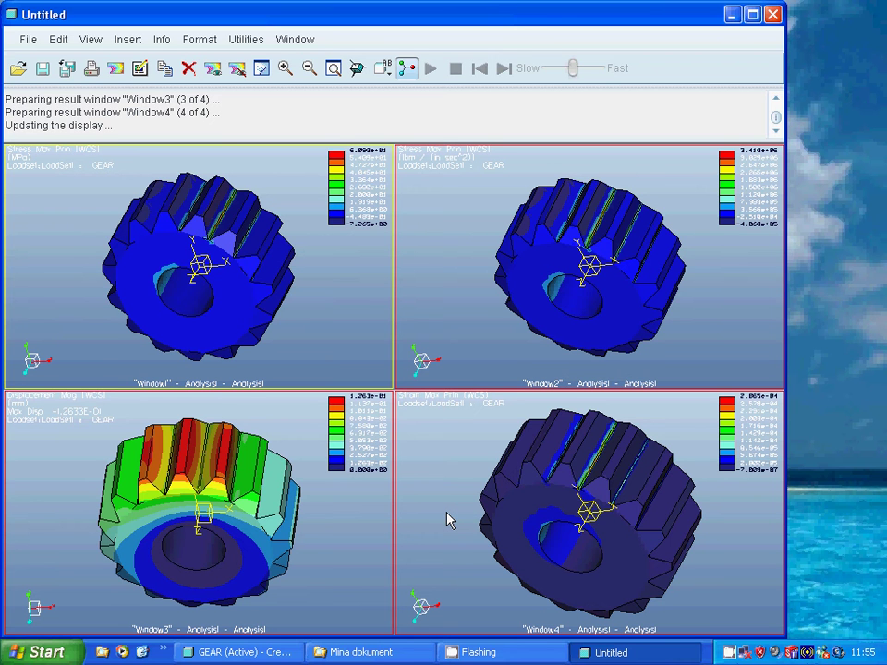
middle_click_drag(455, 509, 447, 514)
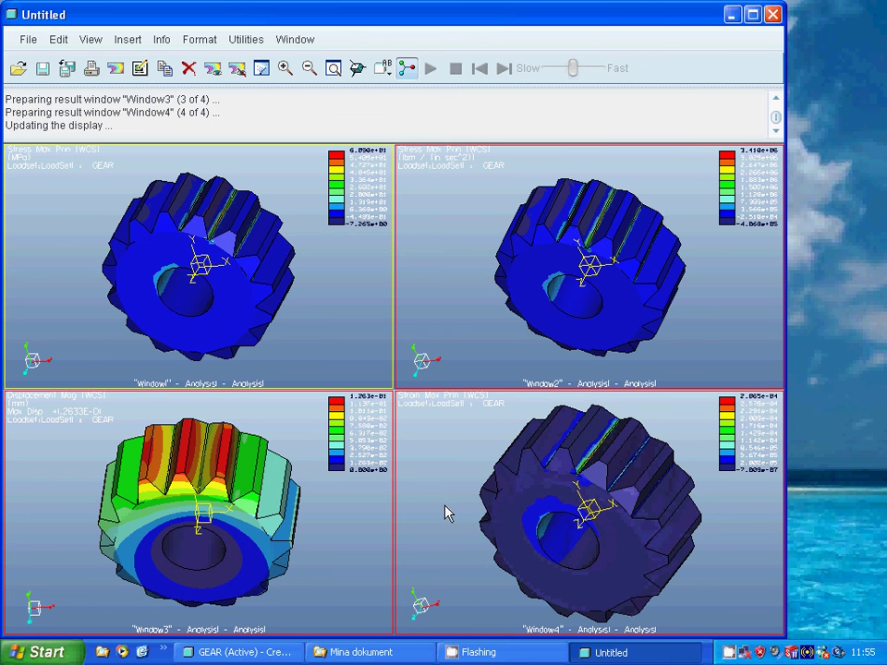